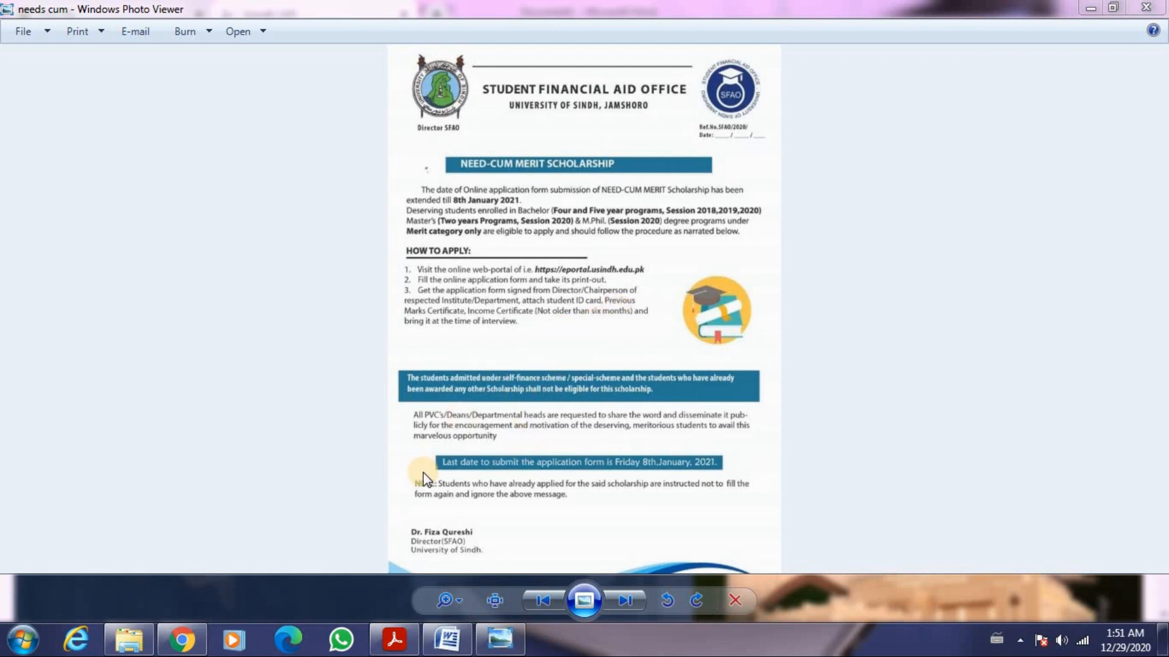
Step: Switch to the ITSC portal in Chrome, open the LMS Dashboard and dismiss the semester examination form video
click(183, 640)
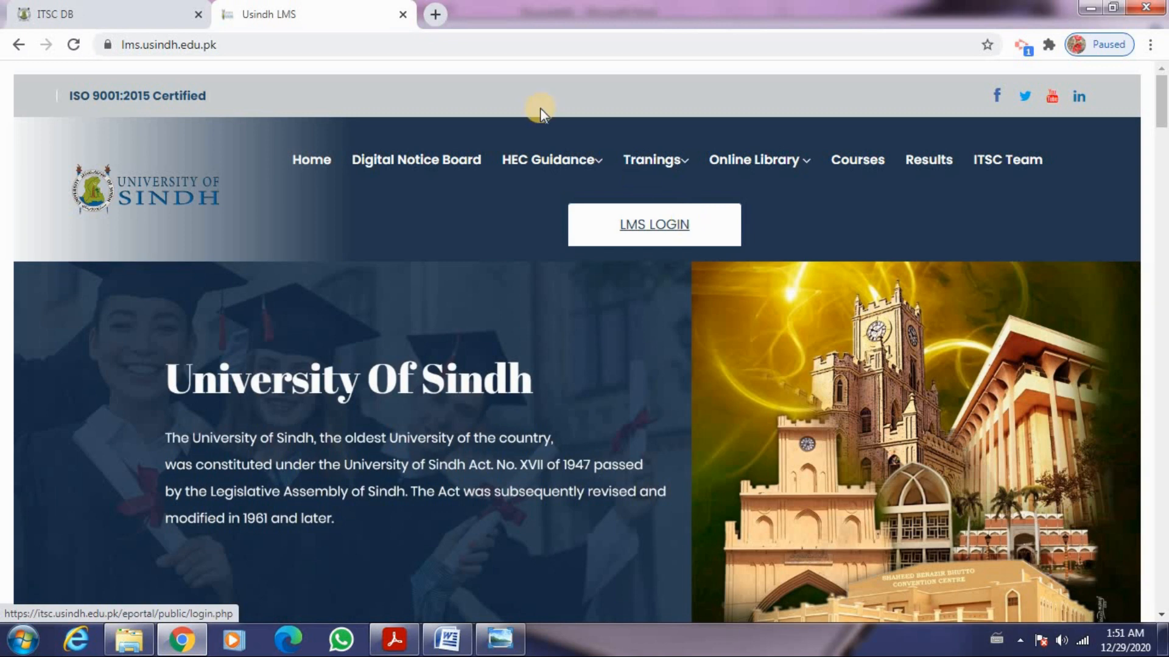
click(94, 13)
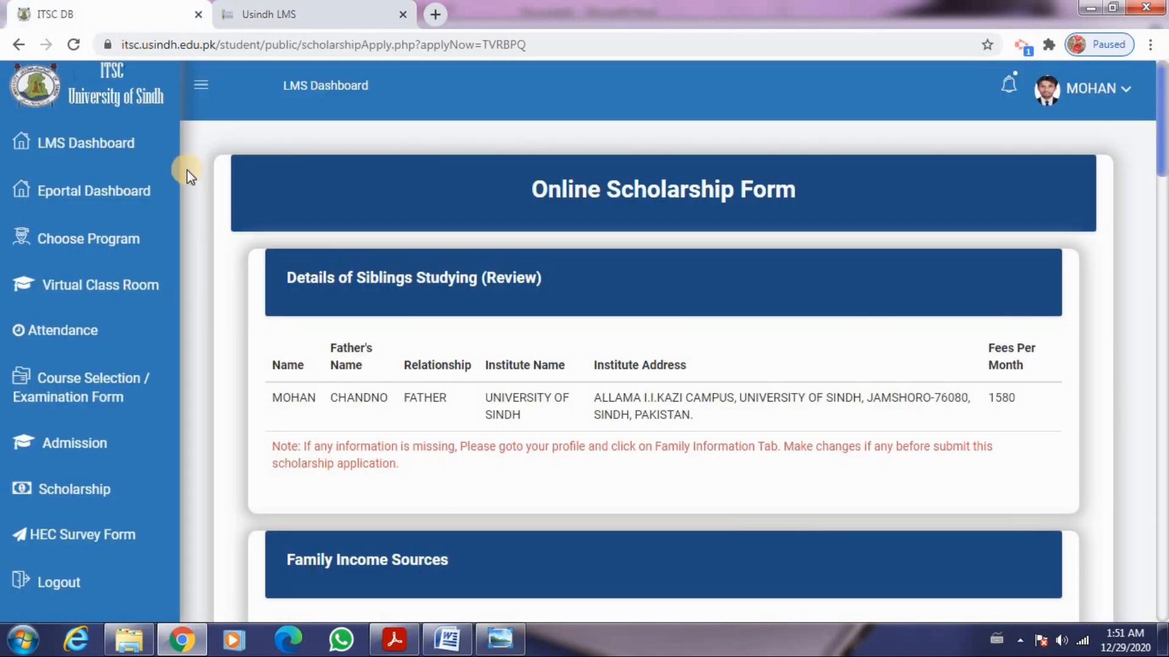
click(148, 150)
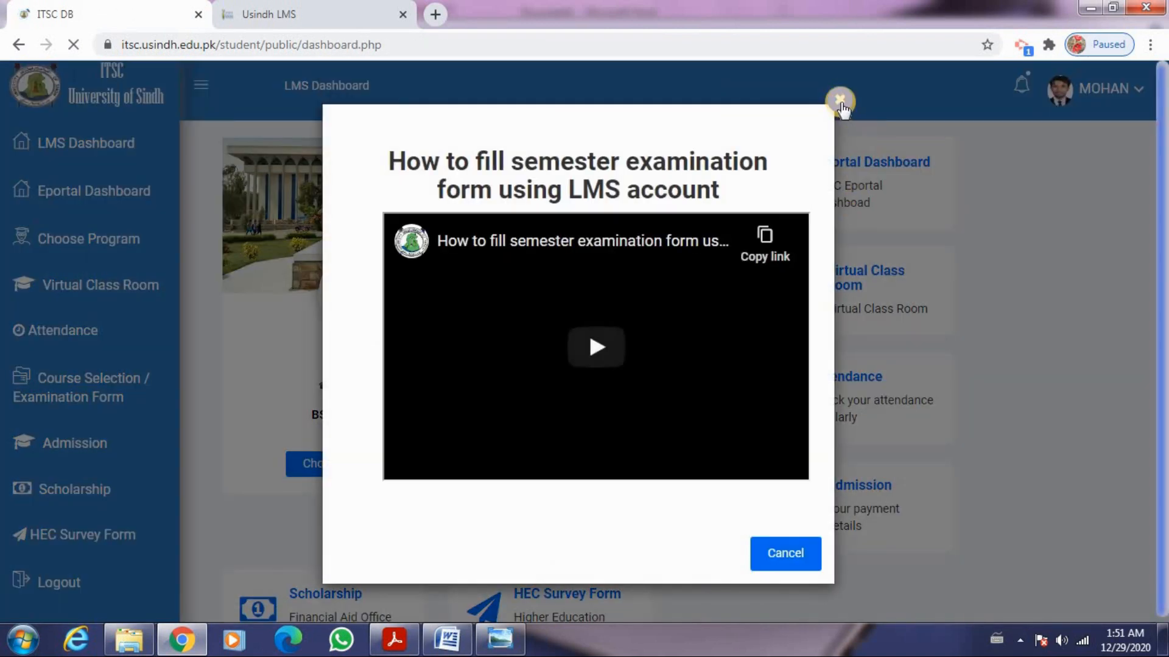
click(839, 99)
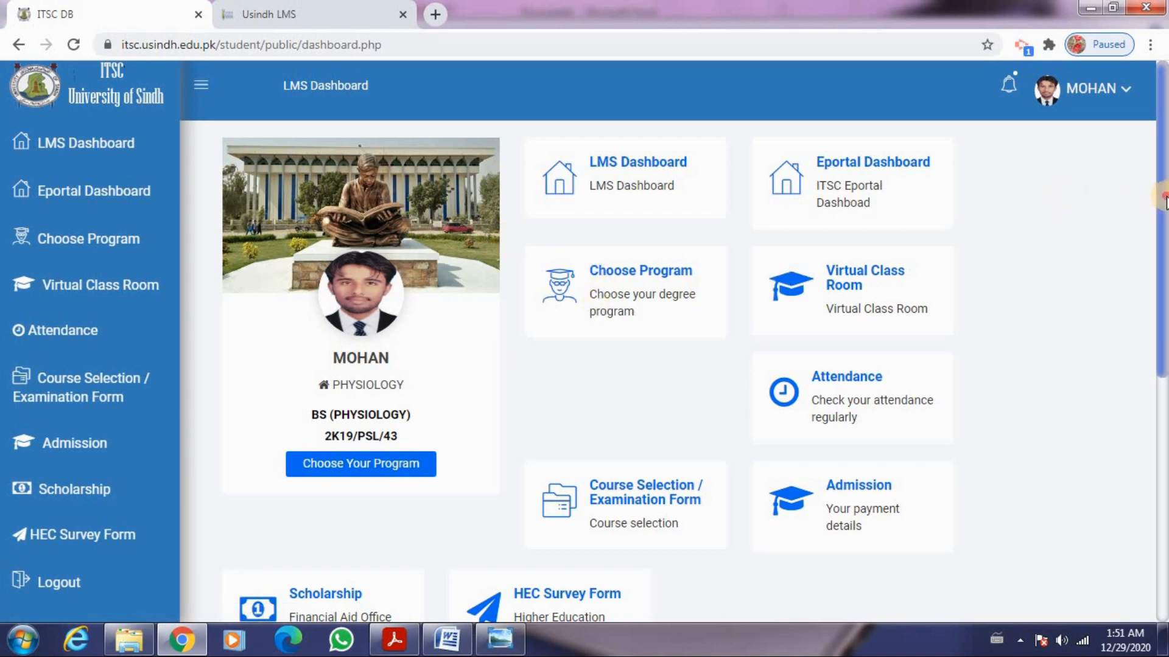
Step: Open the scholarship announcements and start the application for the NEED CUM MERIT SCHOLARSHIP ending 08-01-2021
drag(1162, 198, 1160, 335)
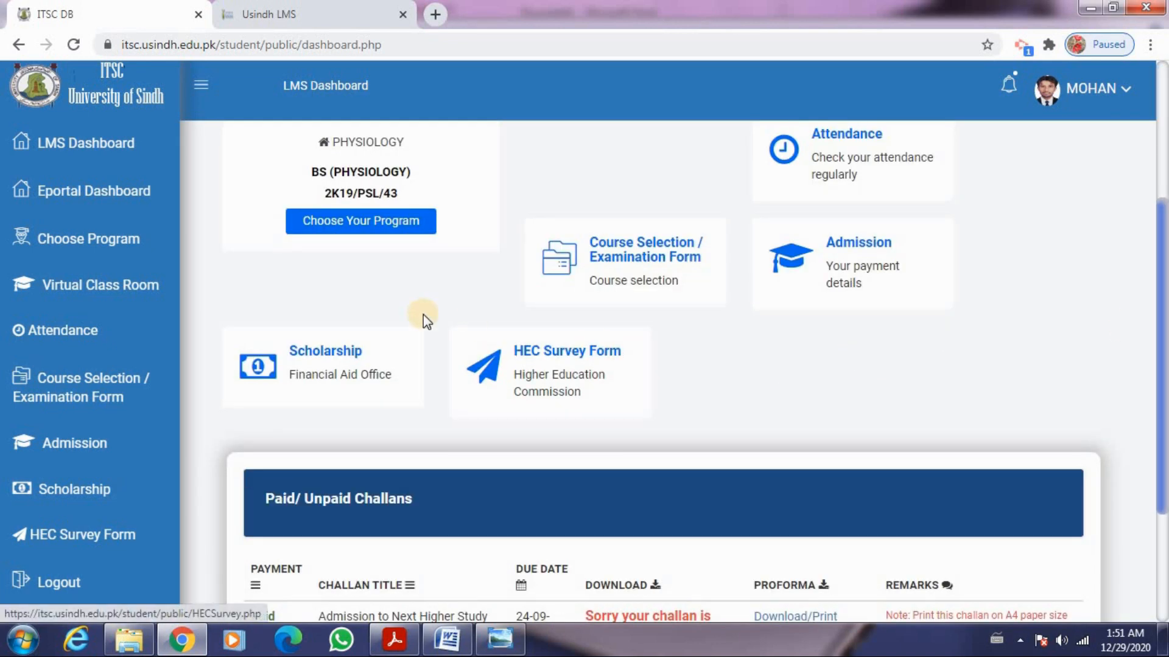
click(328, 346)
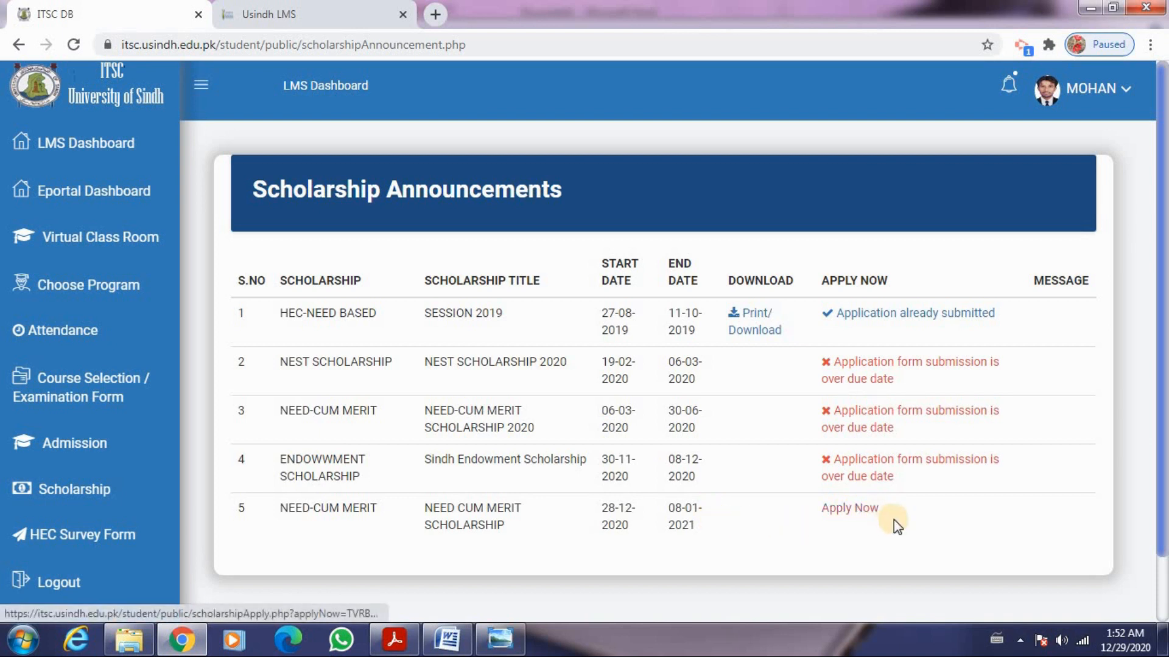
click(863, 510)
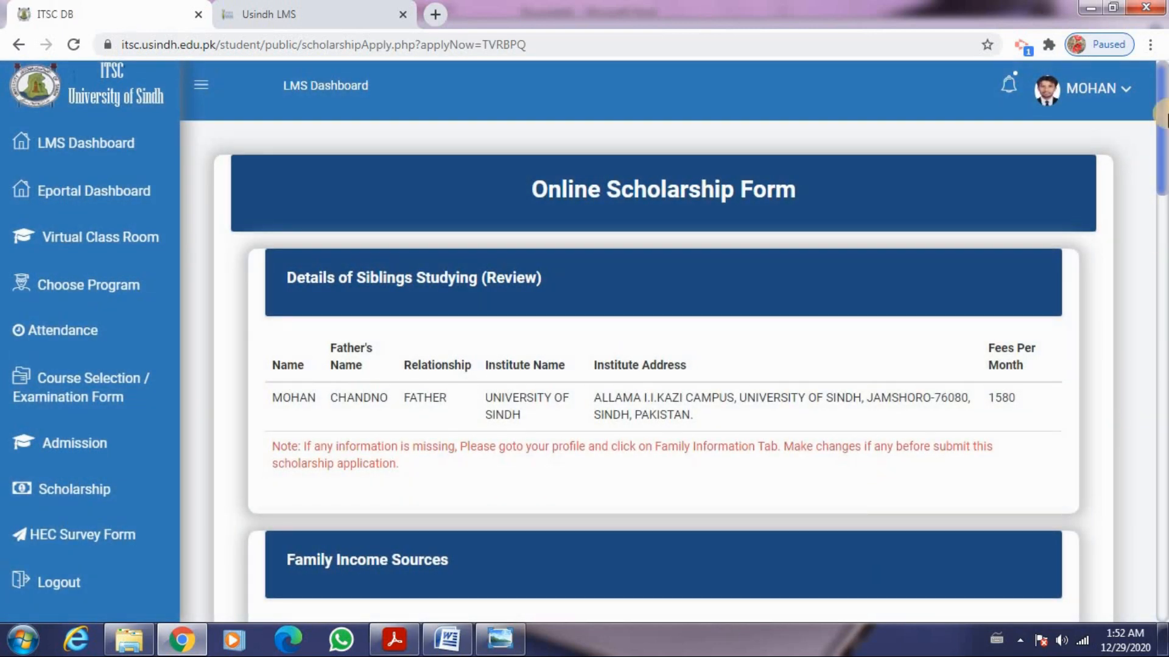
Step: Review the scholarship form's sibling and family income sections, and open Family Information in the student's profile
scroll(918, 279, down, 1)
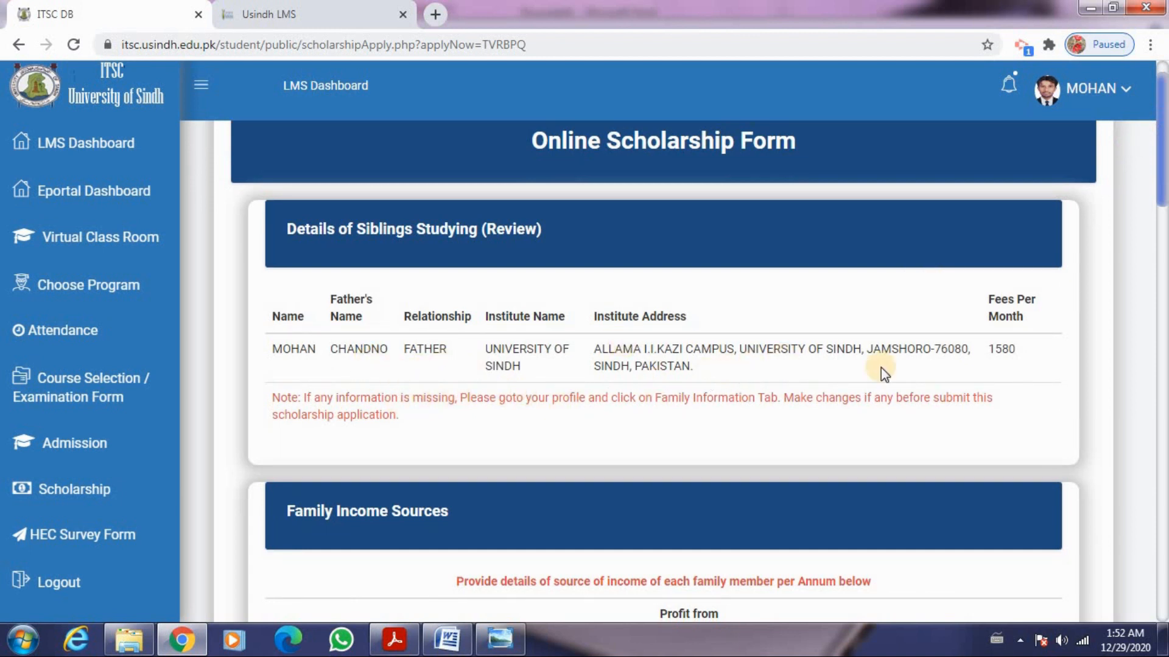
scroll(908, 388, down, 3)
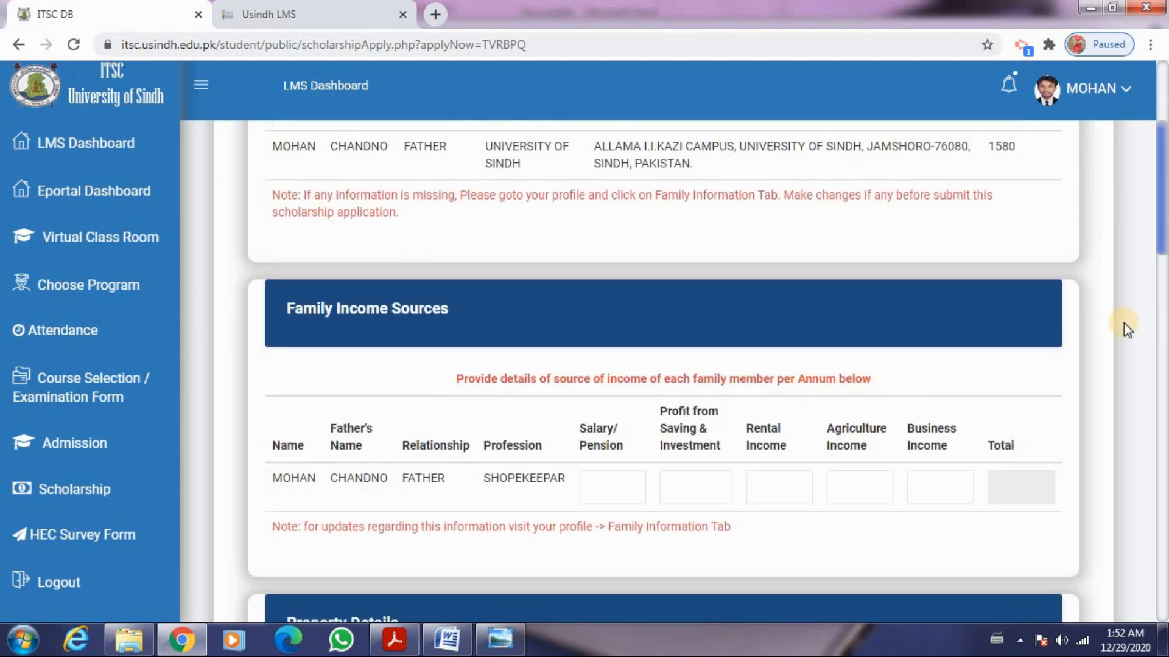
drag(1163, 215, 1164, 131)
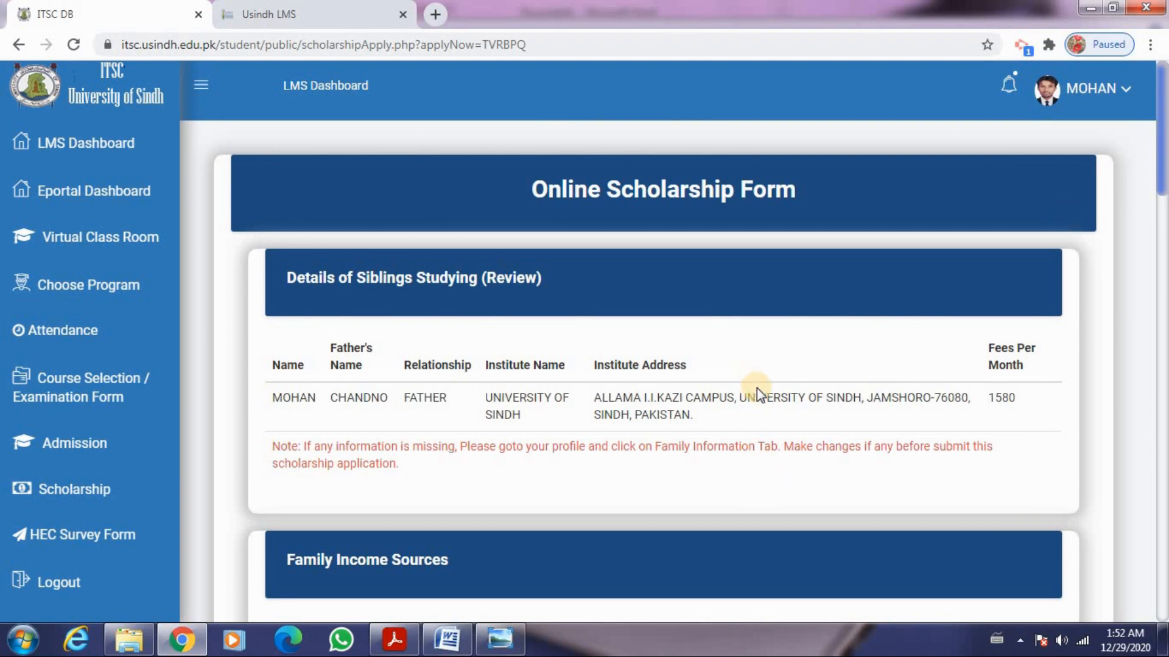
drag(1160, 182, 1162, 286)
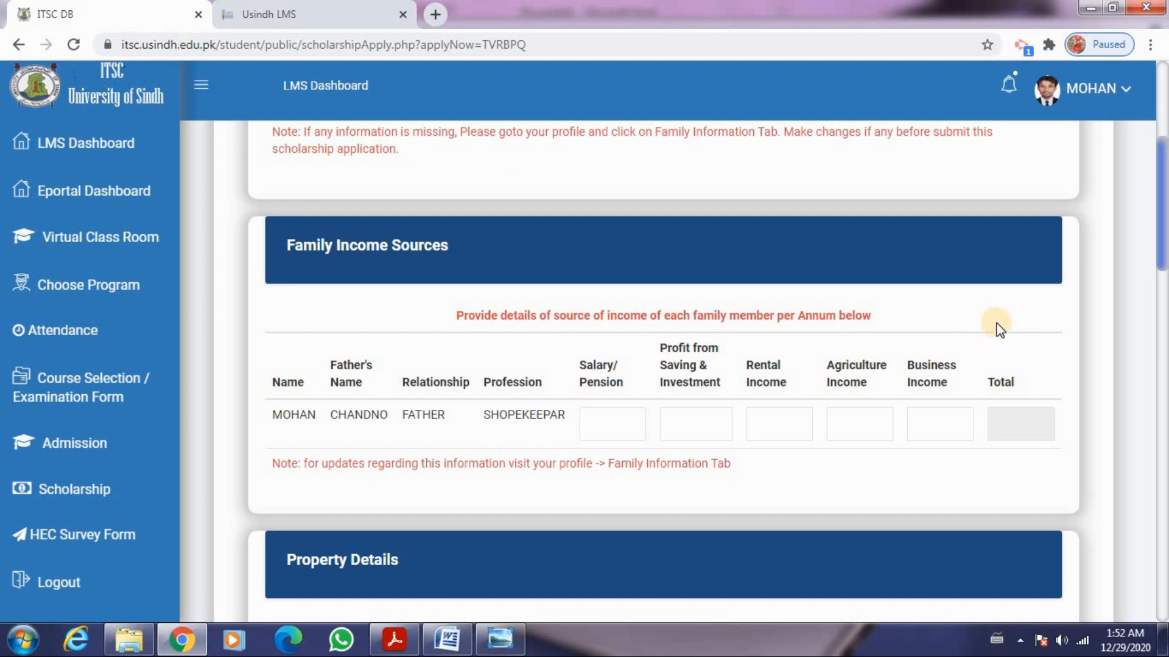
drag(1163, 241, 1163, 182)
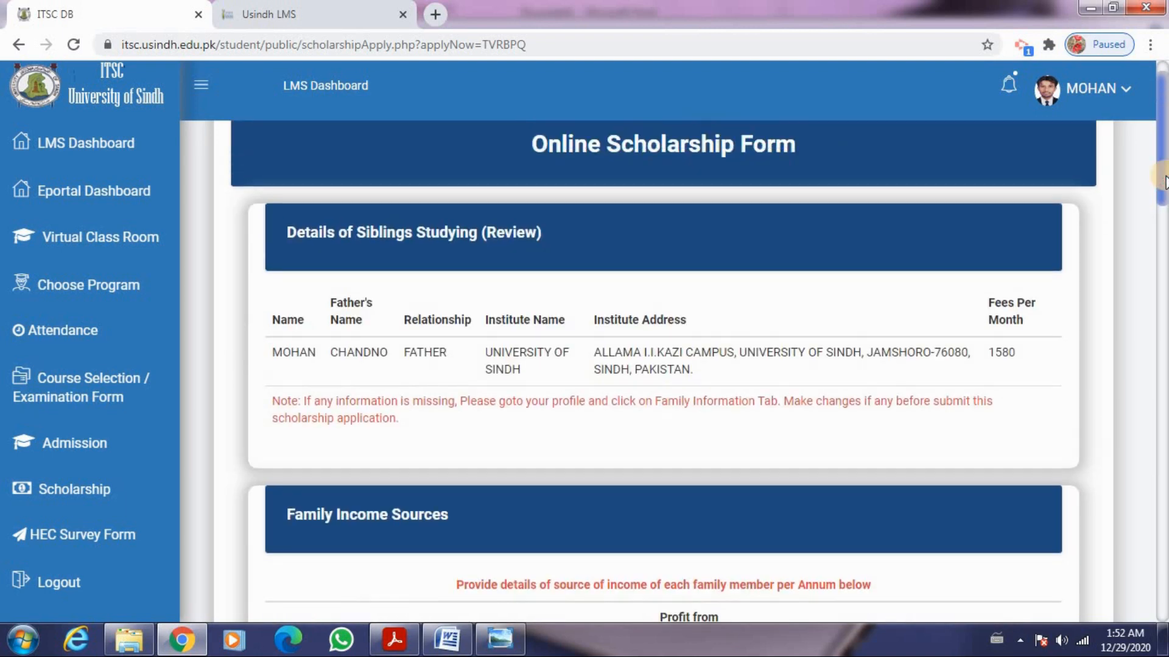
click(1126, 91)
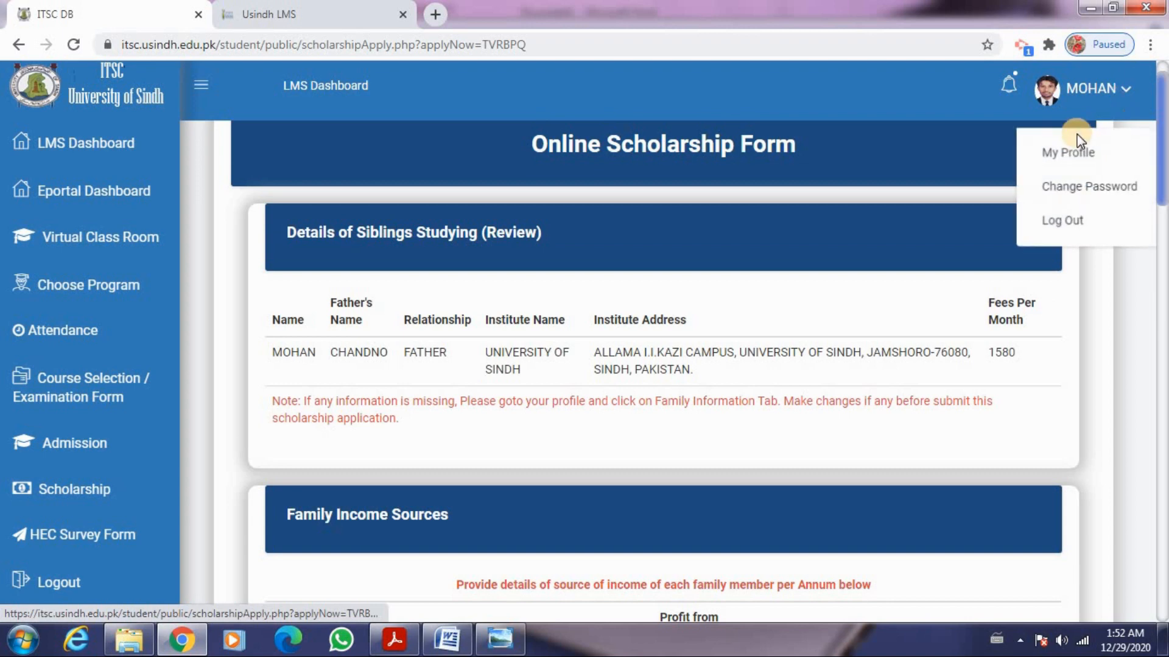
click(1071, 152)
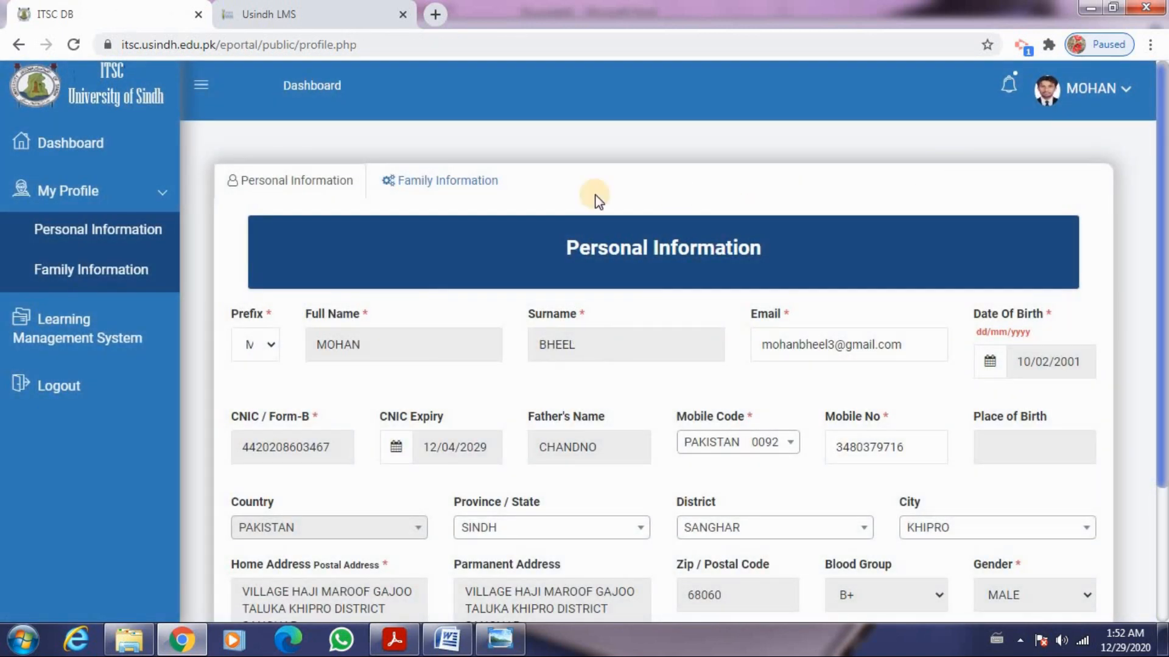
click(454, 181)
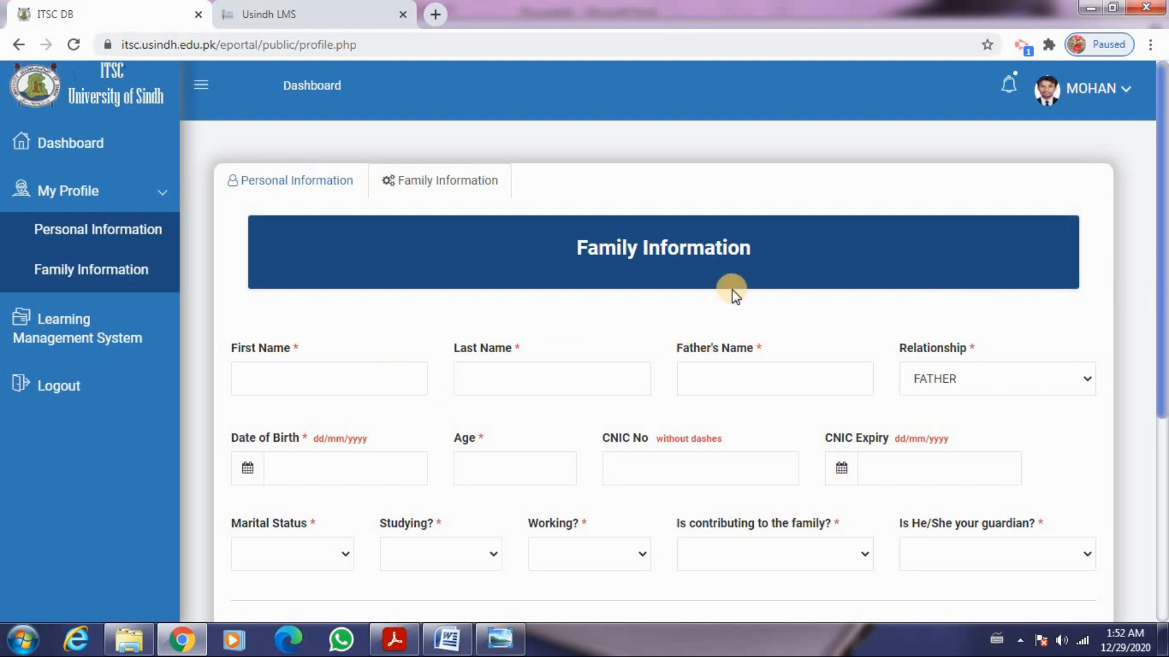
Step: Examine the name, relationship, date of birth and age fields and the list of saved family members
click(365, 383)
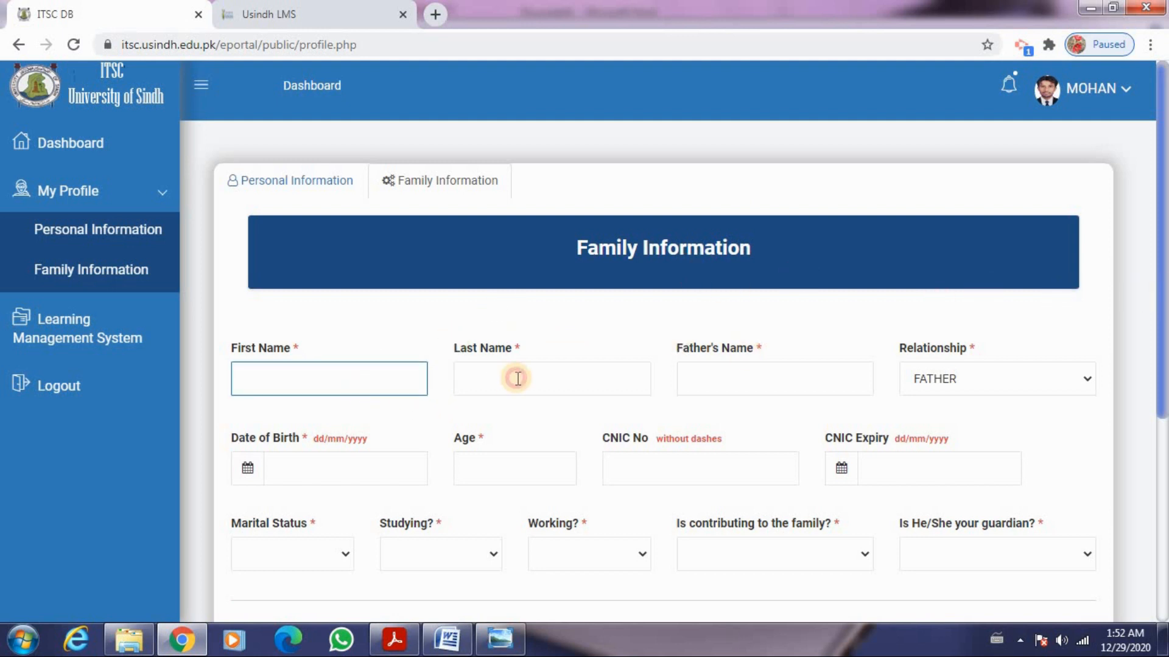
click(518, 379)
click(745, 376)
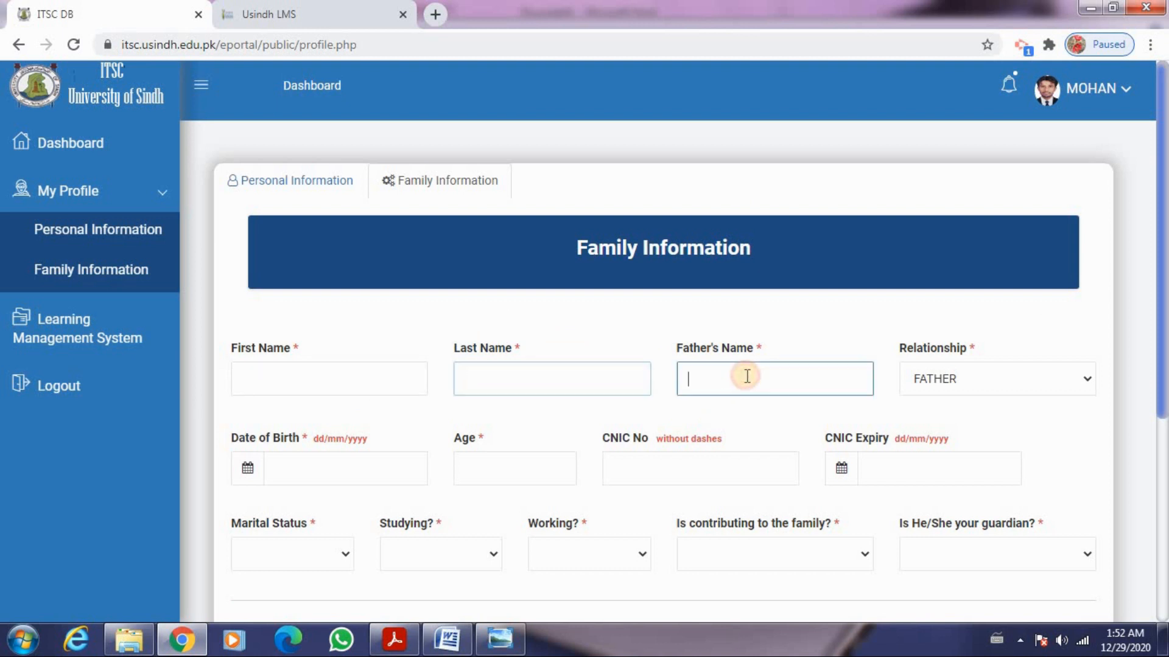
click(394, 379)
click(516, 378)
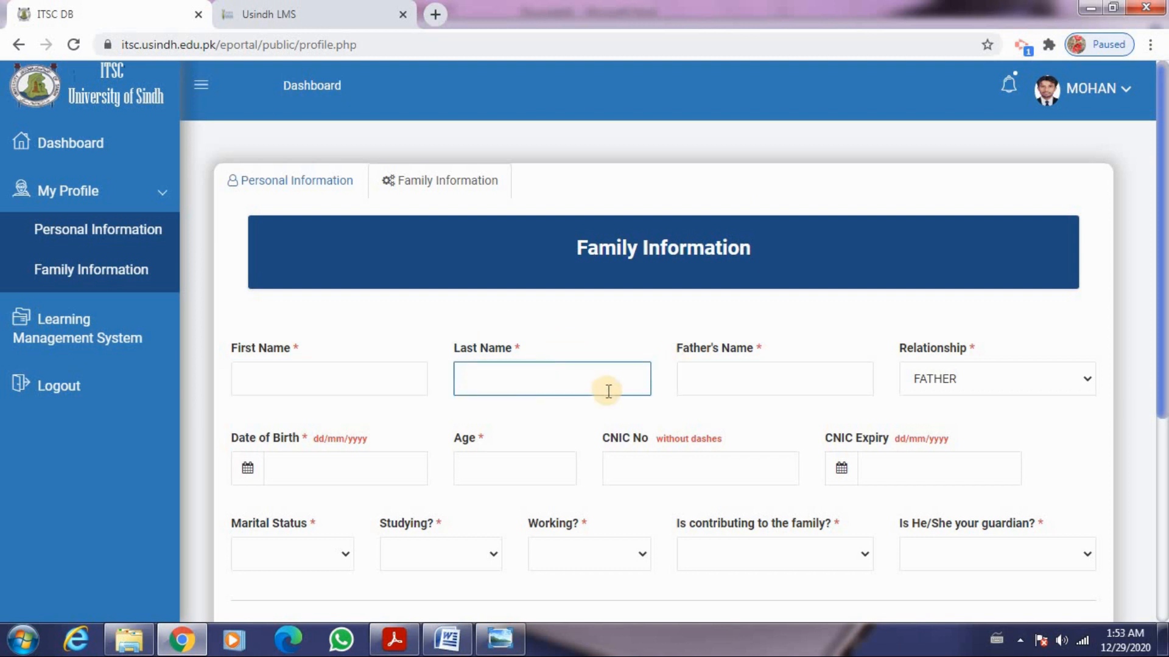
click(770, 373)
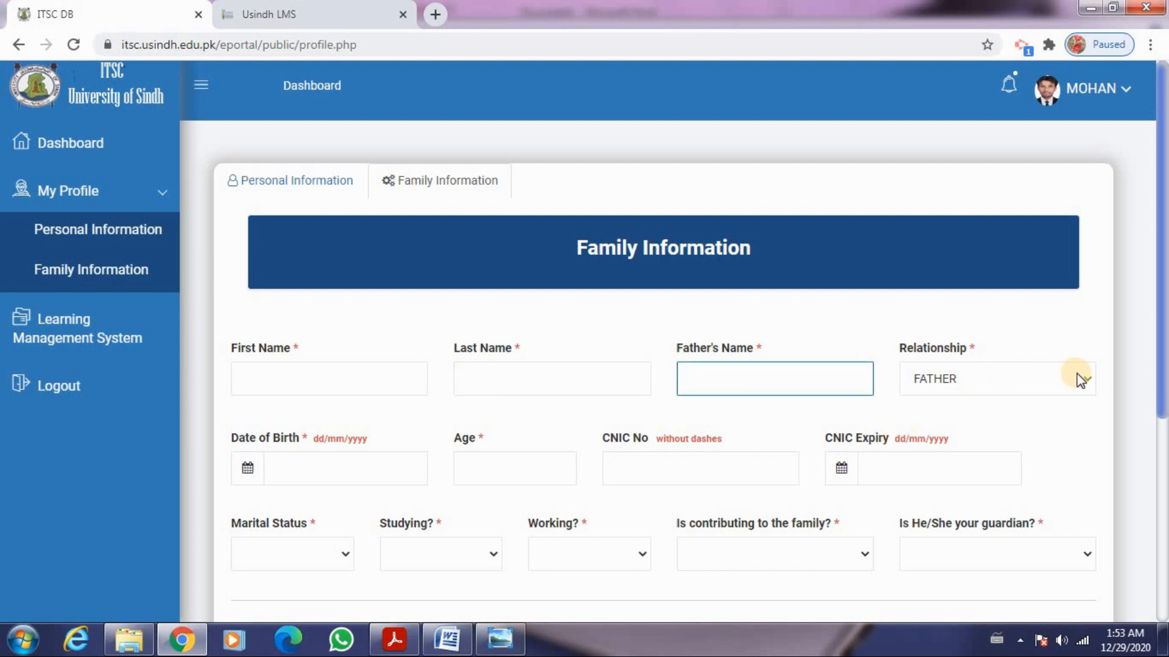
scroll(1164, 342, down, 1)
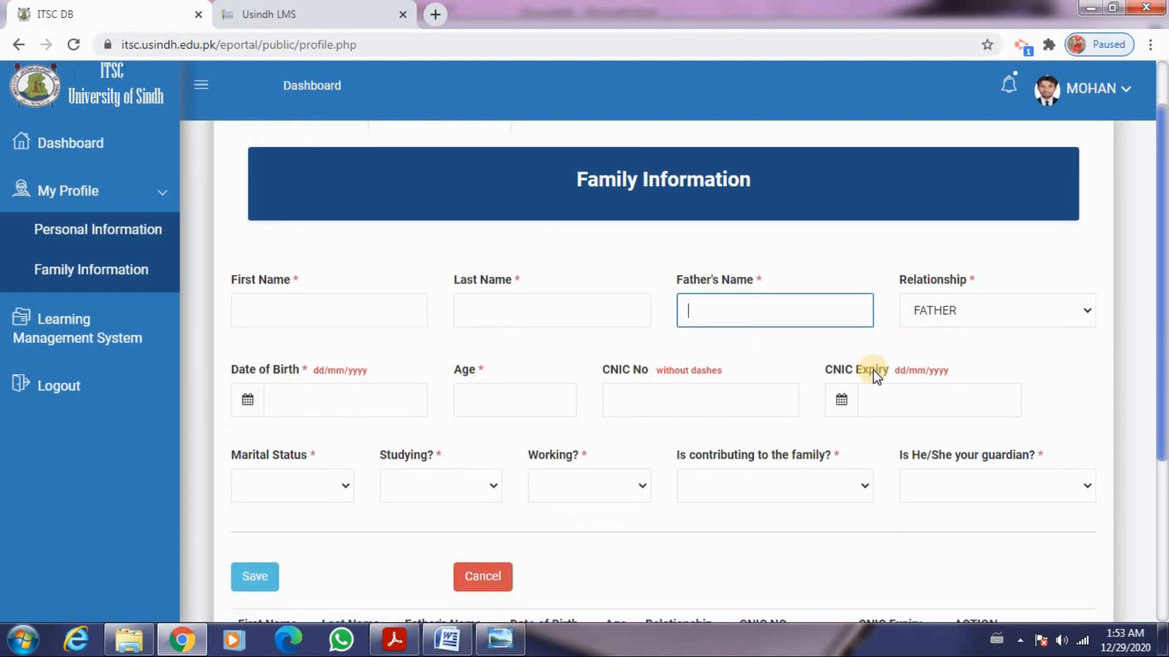
click(365, 385)
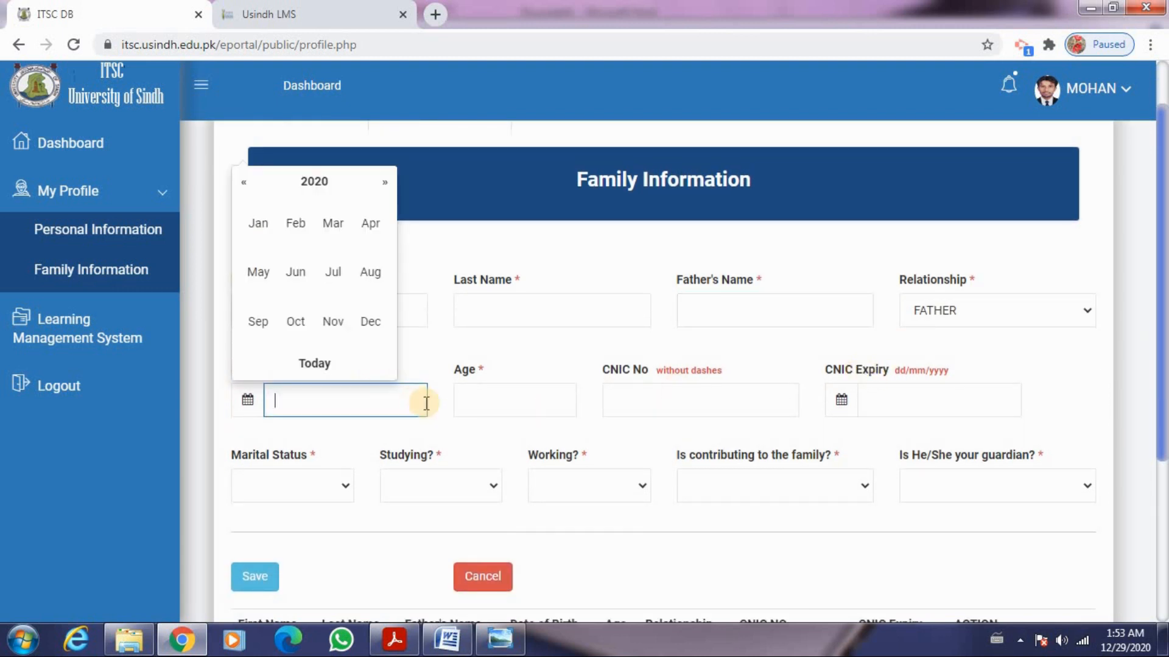
click(497, 391)
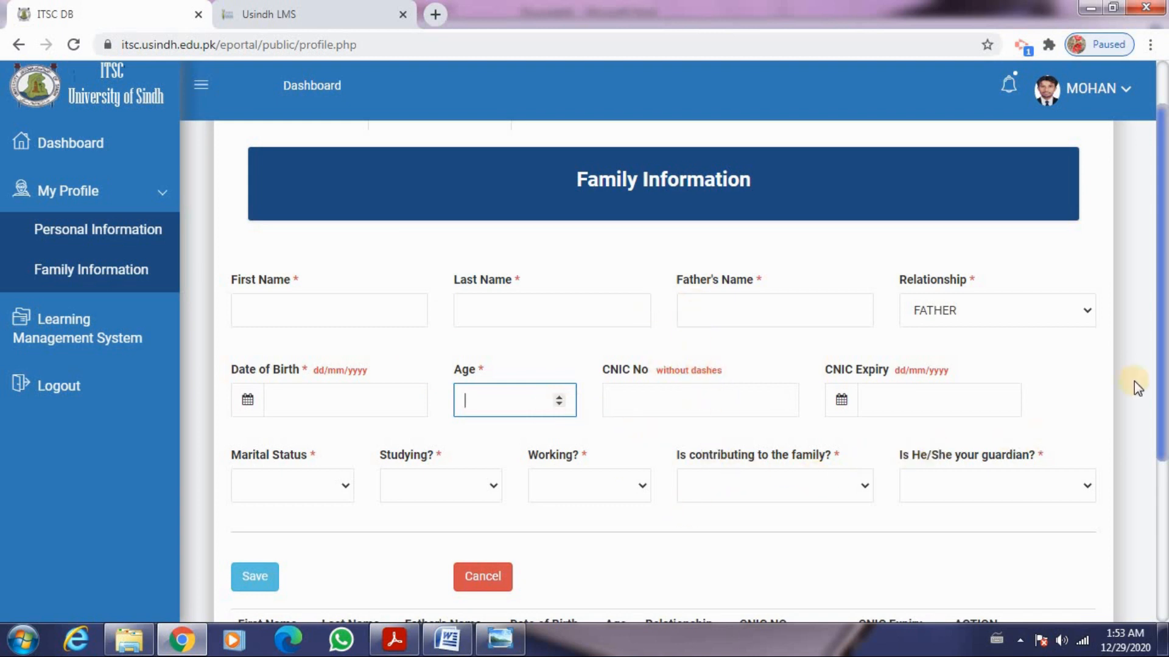
drag(1163, 357, 1160, 451)
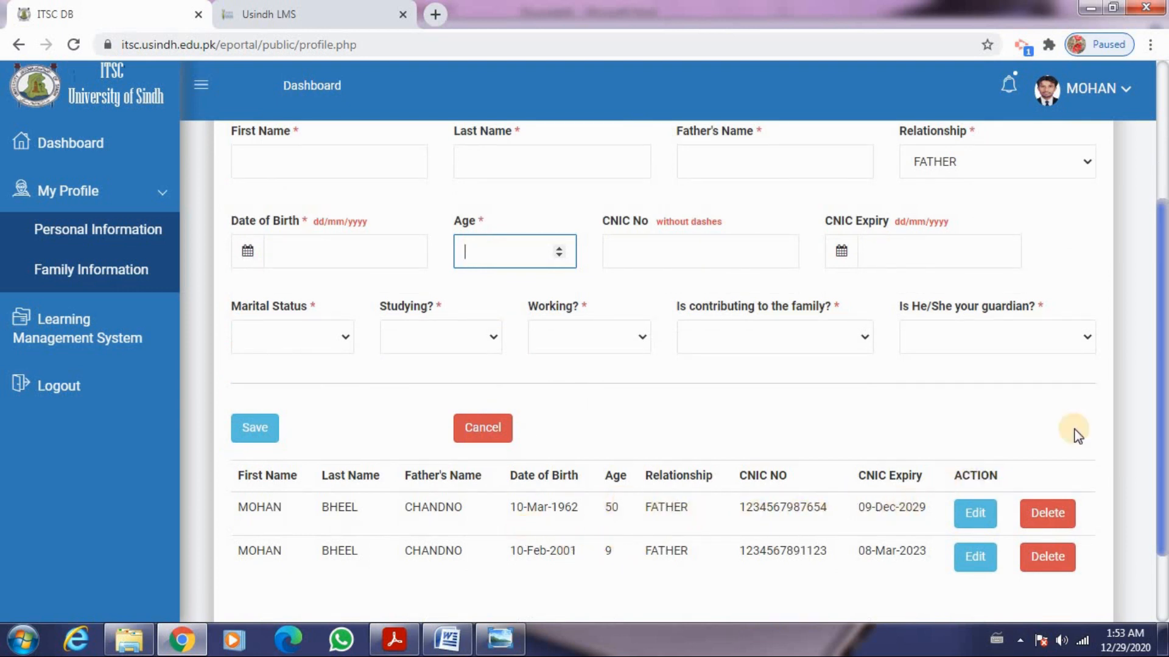
scroll(1164, 328, up, 3)
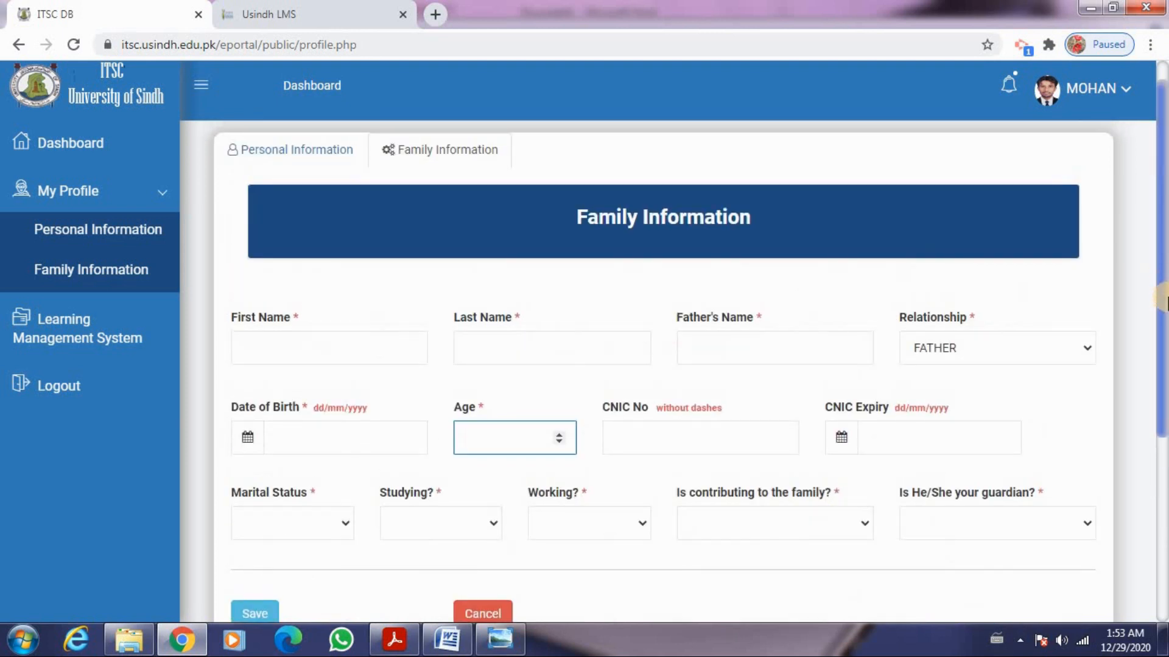
scroll(1161, 268, up, 1)
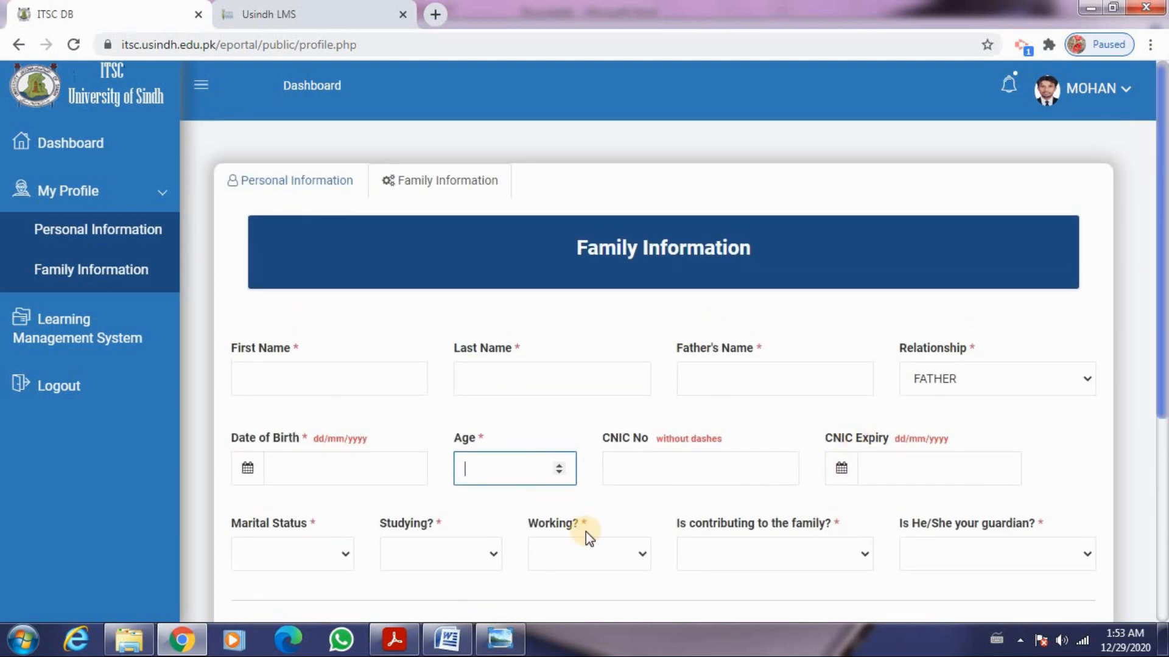
Step: Examine the birth date, age, CNIC, marital status, studying, working, contribution and guardian fields, plus the saved family entries
click(362, 471)
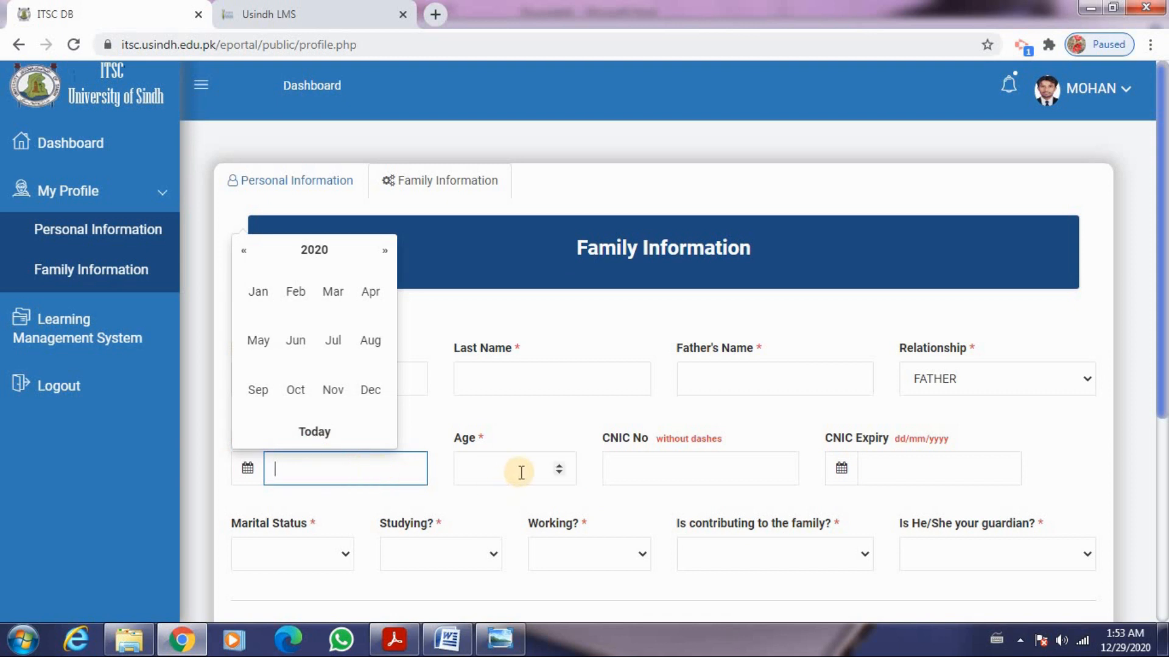
click(520, 472)
click(661, 479)
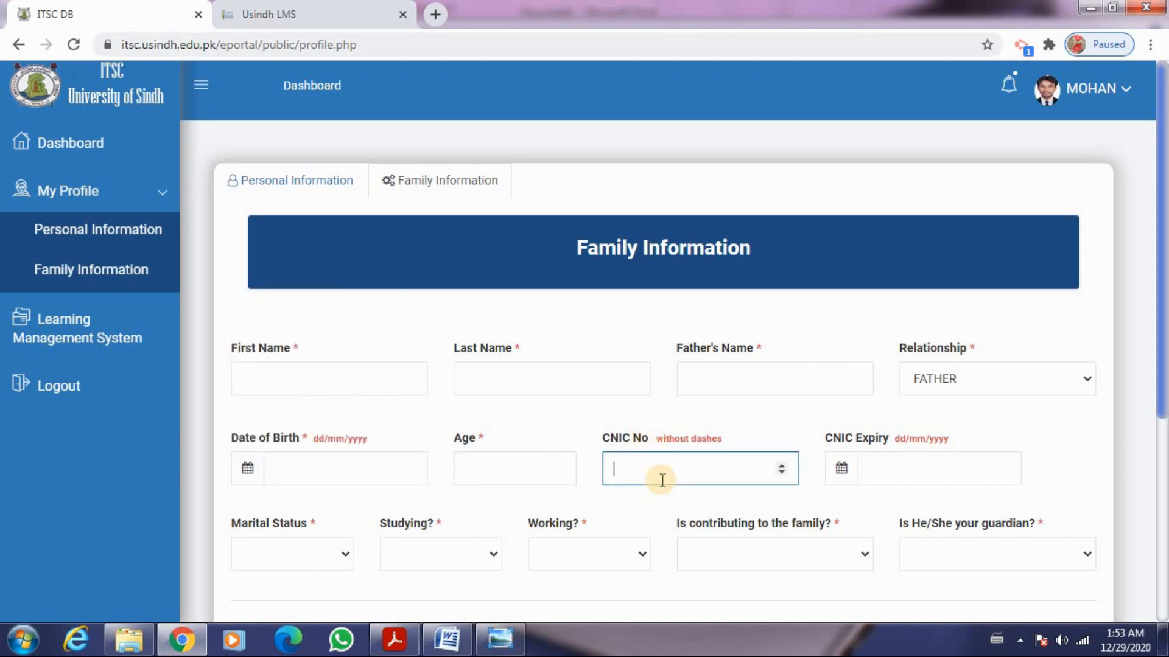
click(891, 475)
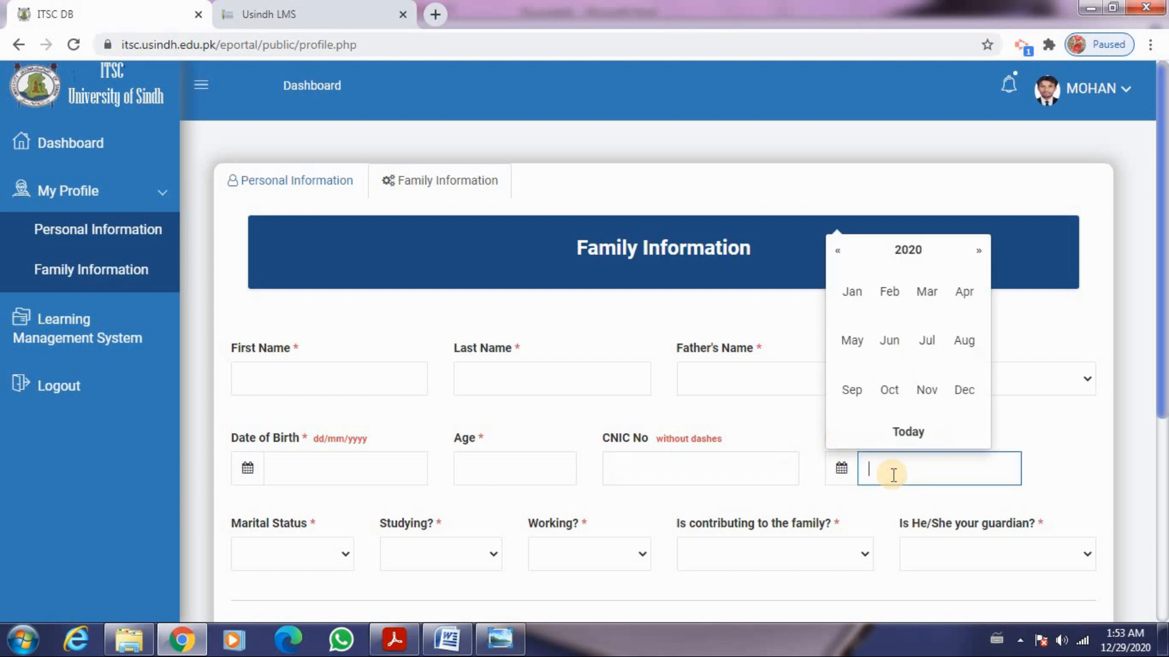
click(338, 544)
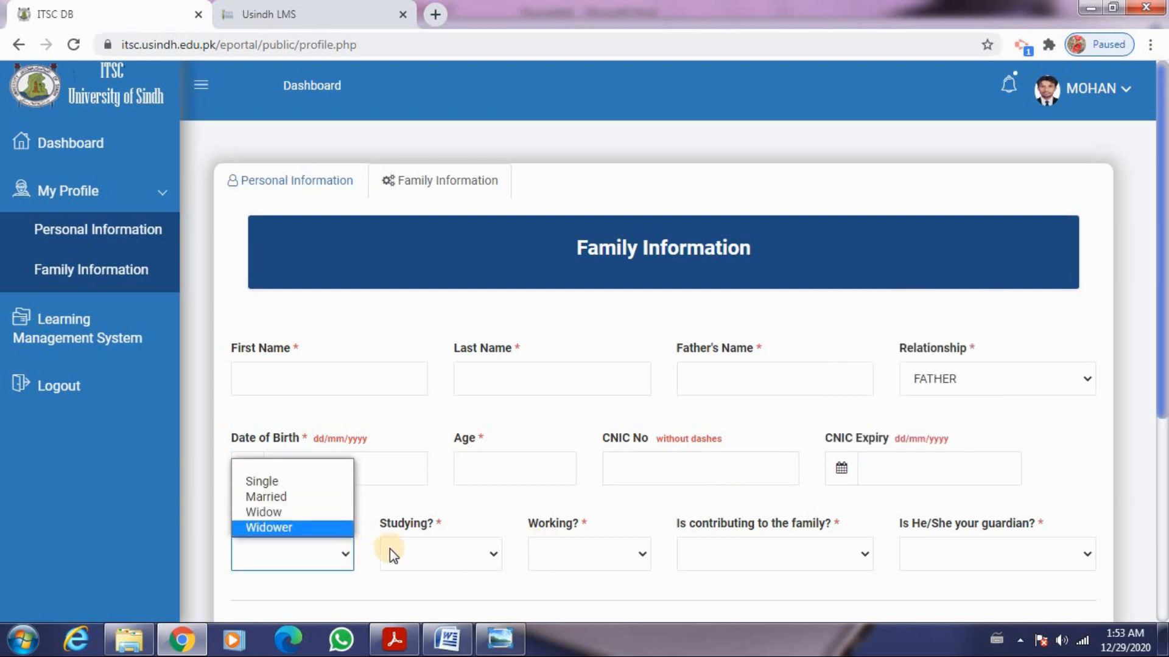
click(413, 551)
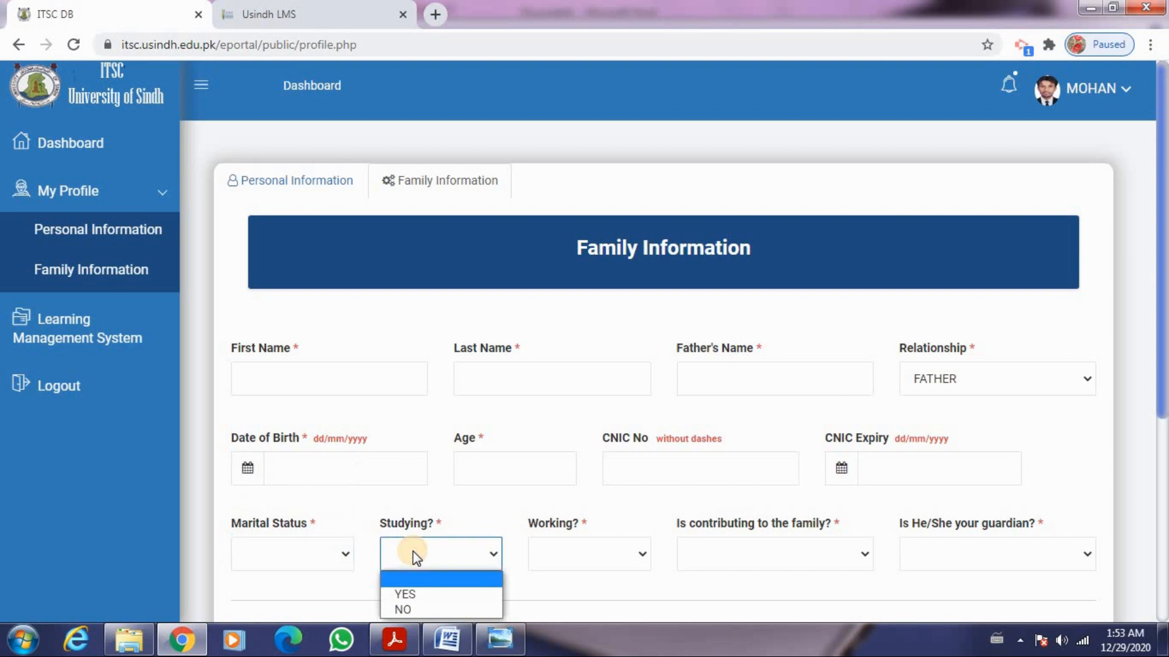
click(592, 554)
click(731, 561)
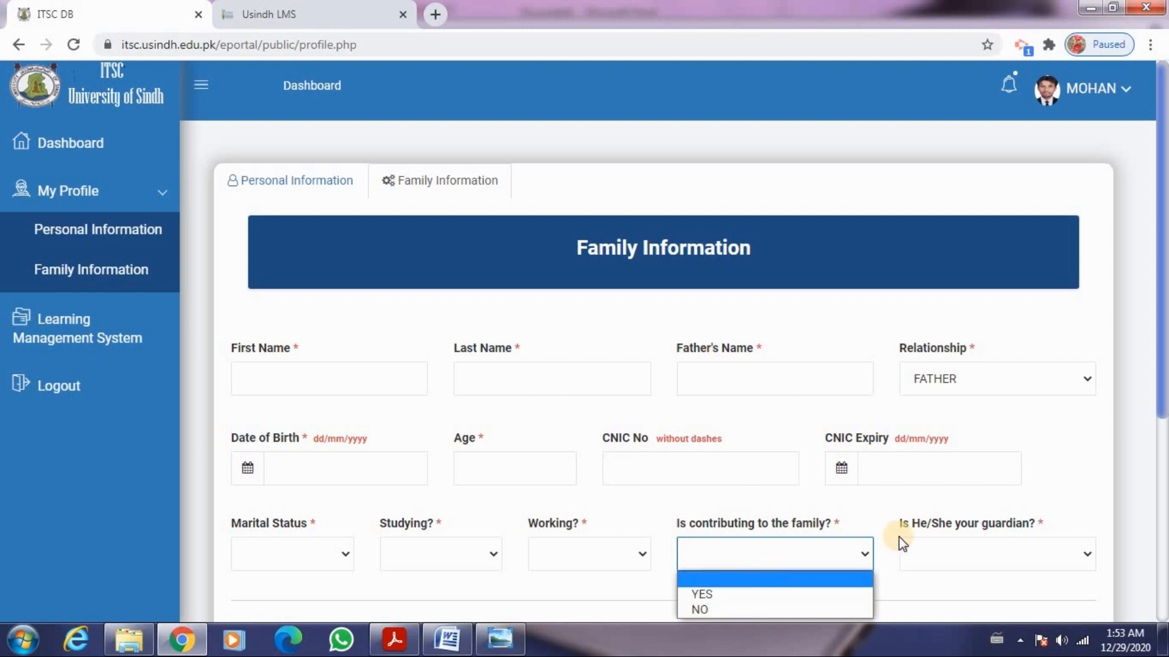
click(961, 554)
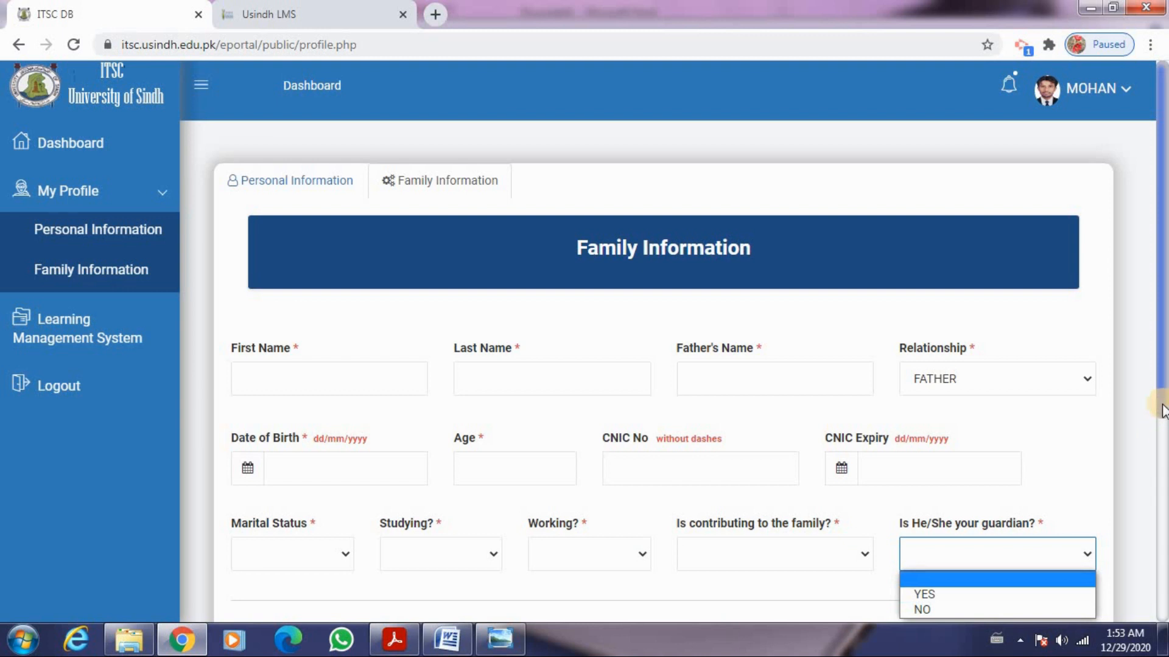
drag(1160, 415, 1155, 499)
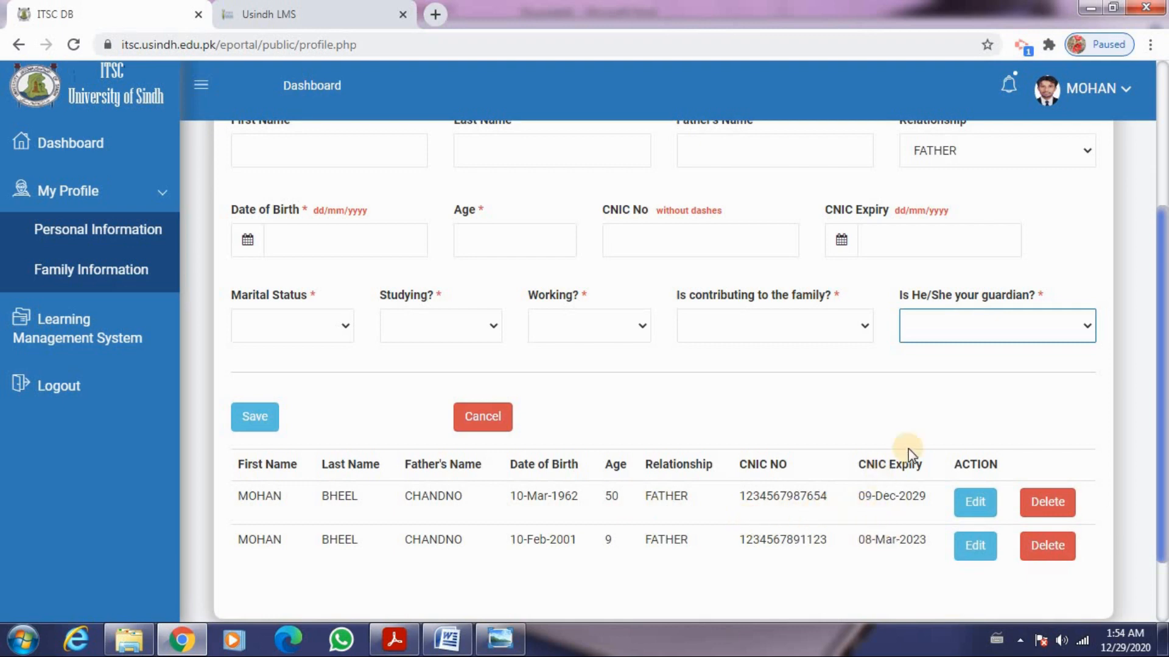
drag(1160, 386, 1161, 290)
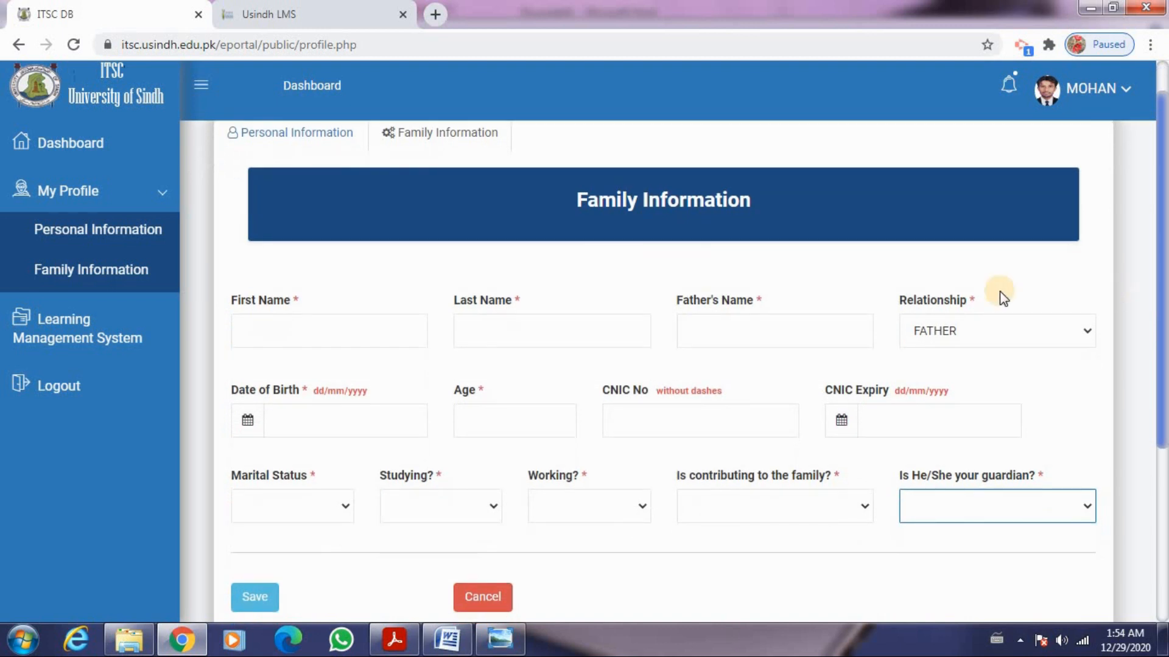
click(392, 329)
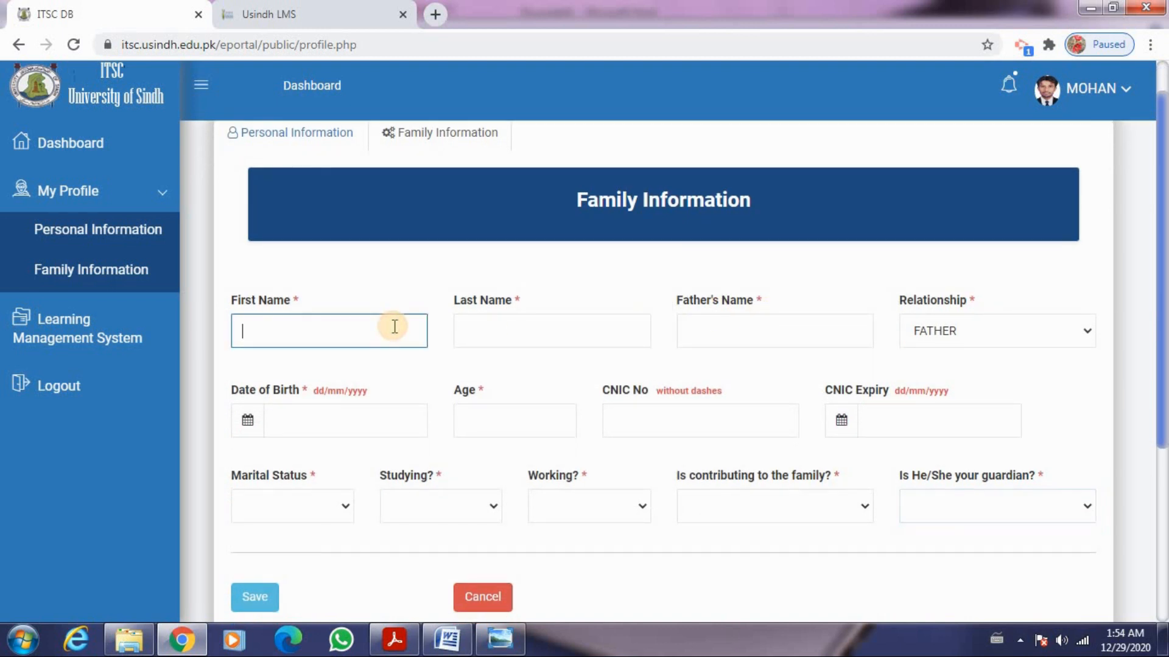
Step: Go through the new family member's first name, last name and father's name fields, and set the relationship to SON
click(514, 341)
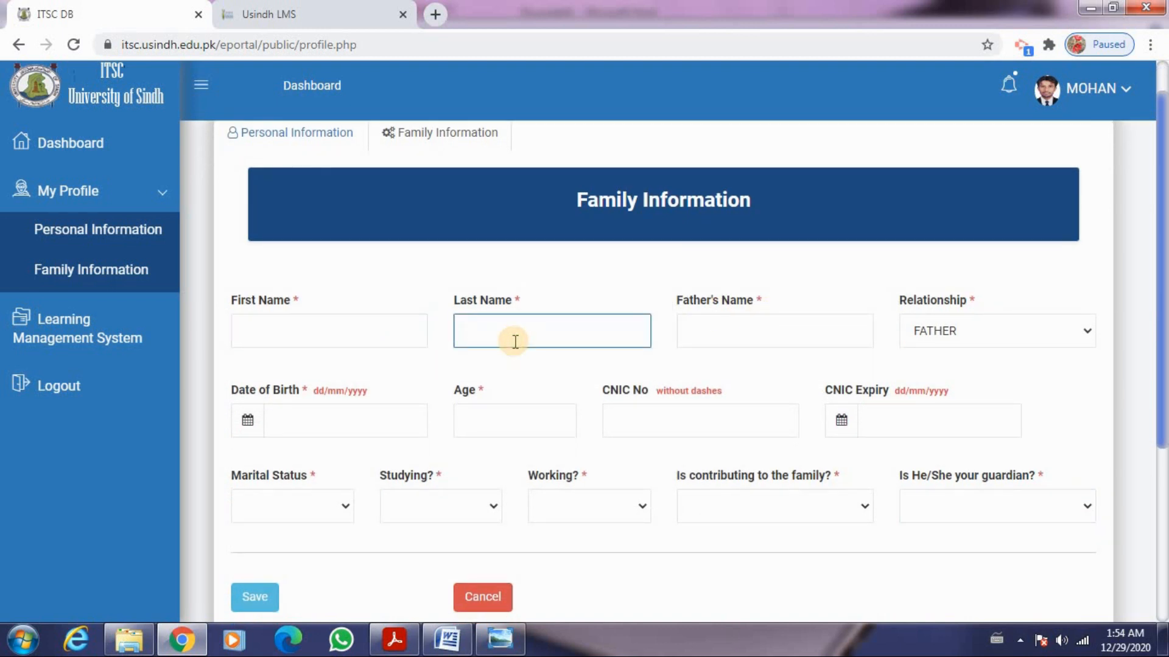
click(706, 340)
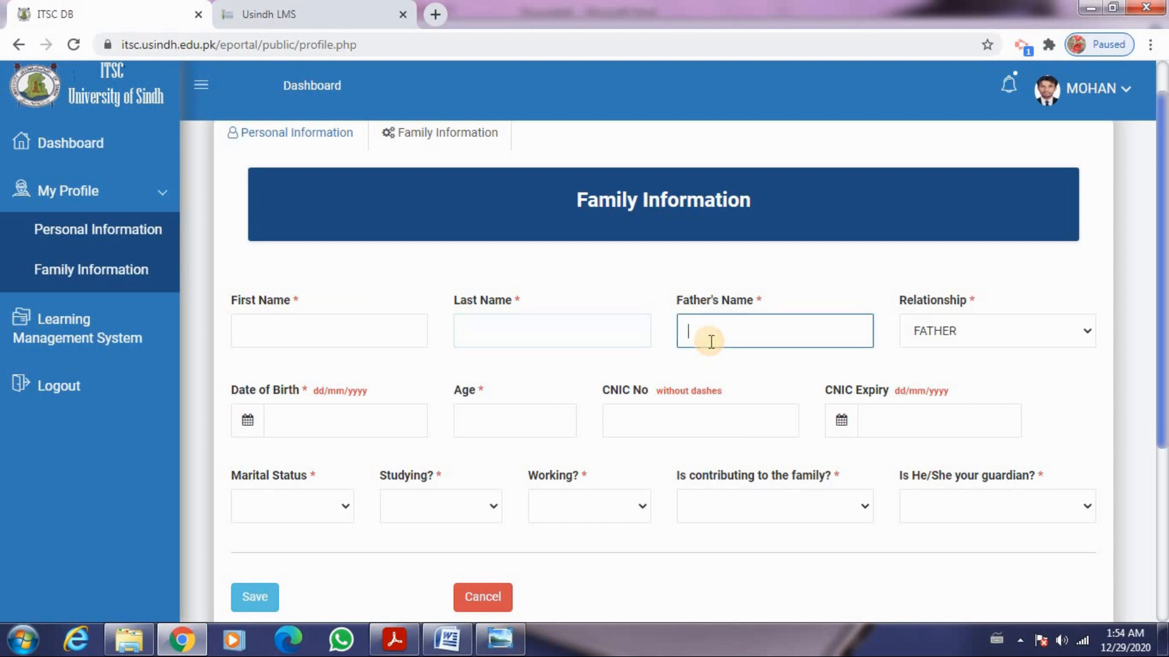
click(989, 341)
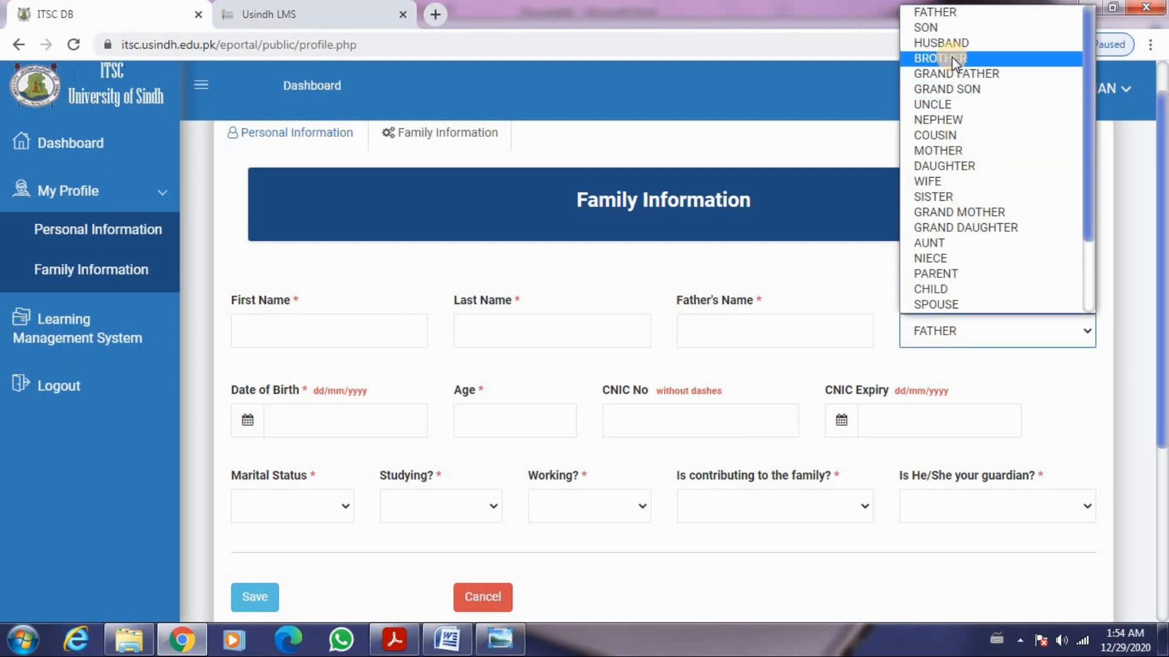
click(947, 25)
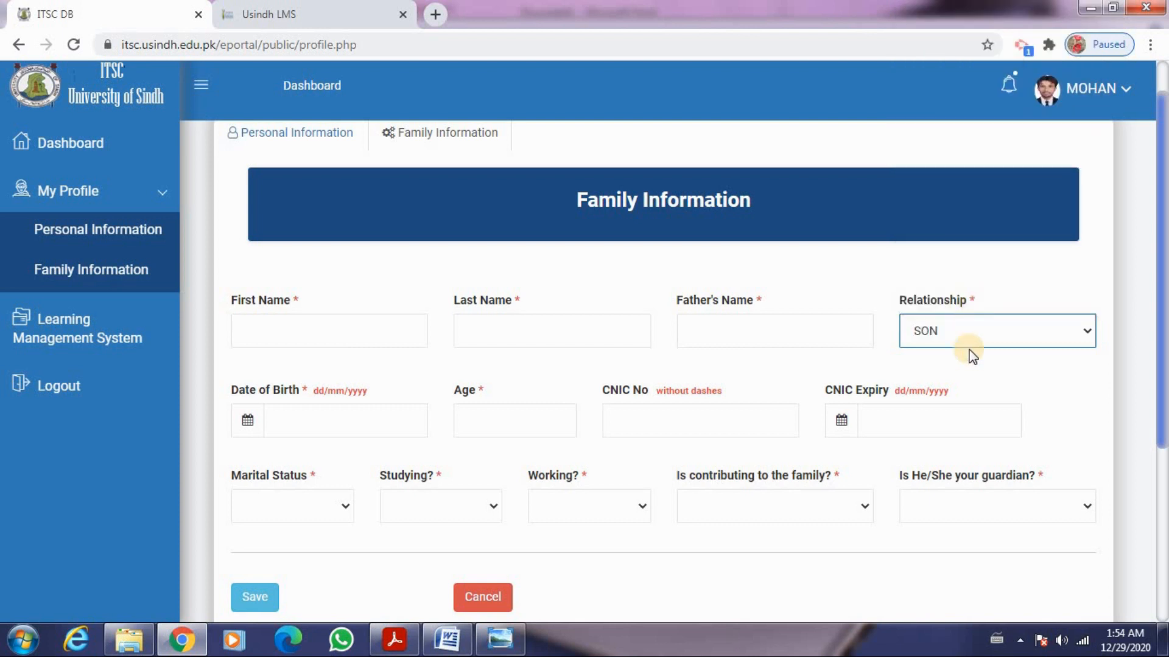
Step: Examine the date of birth, age, CNIC number, CNIC expiry and marital status fields of the family member form
click(353, 419)
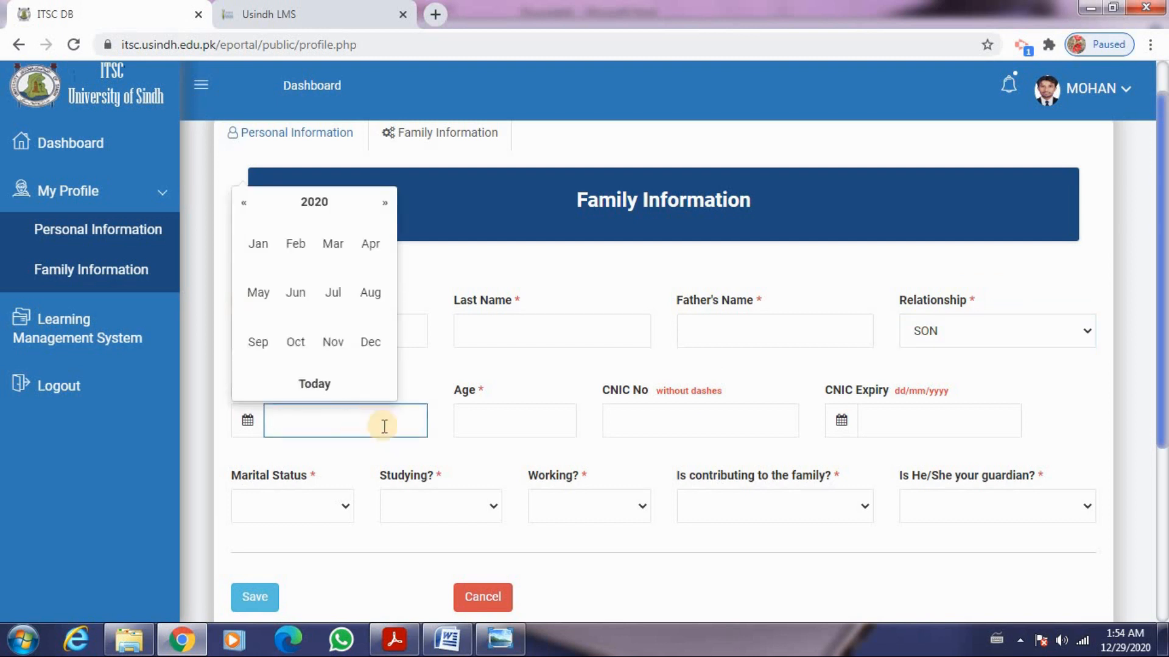
click(490, 422)
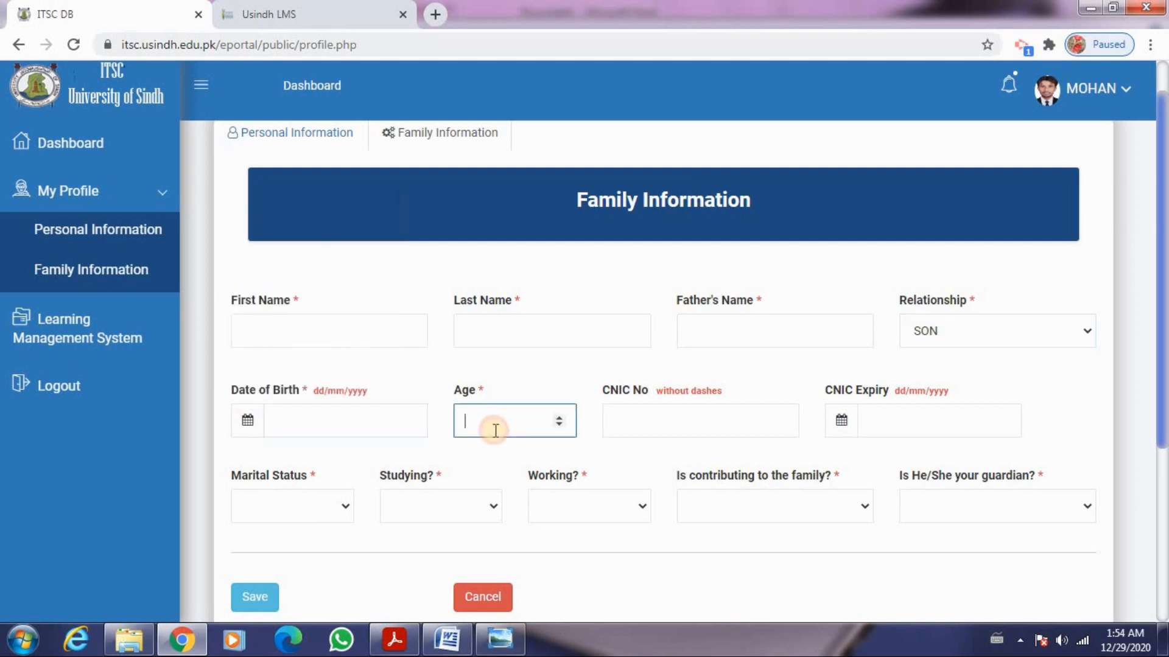
click(645, 426)
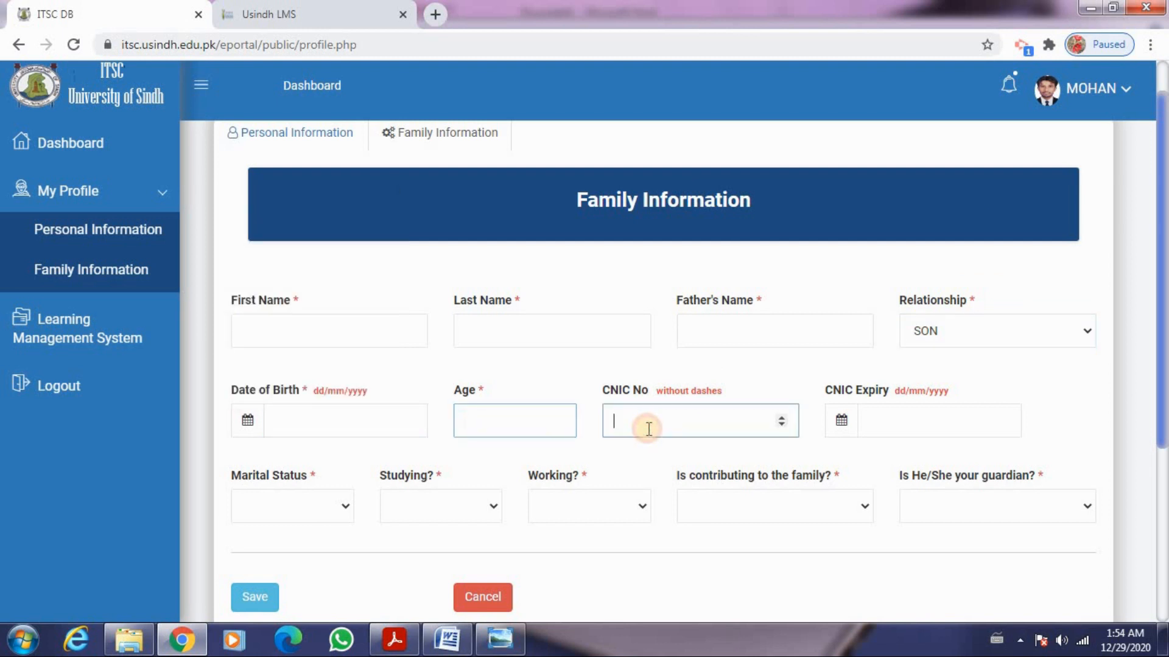
click(913, 425)
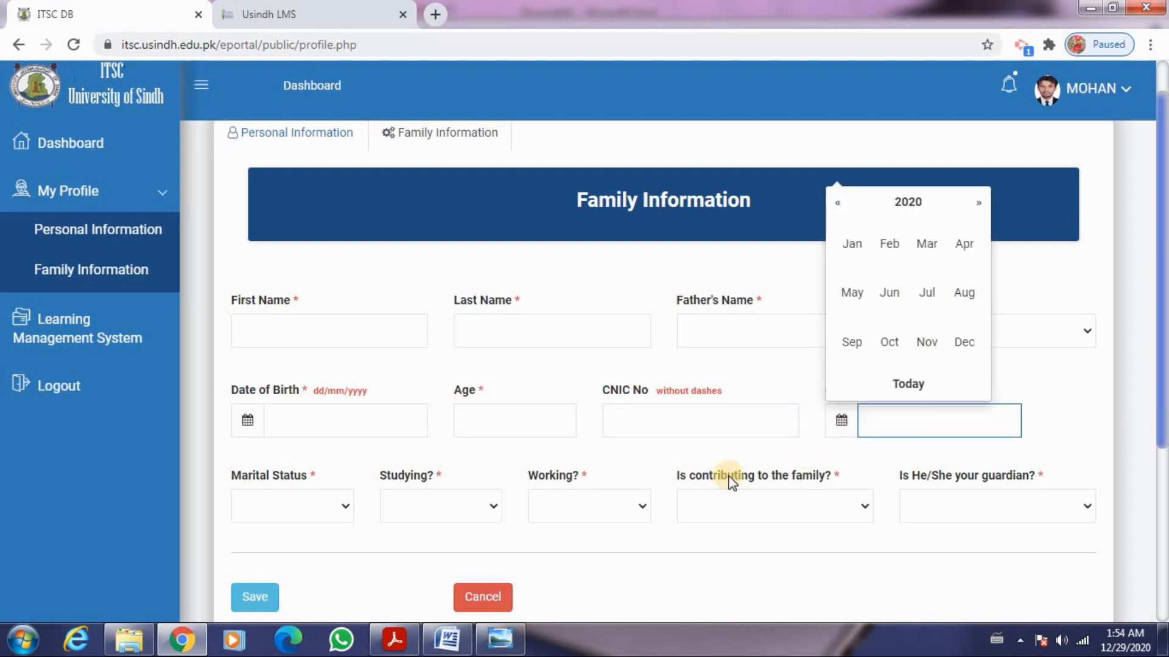
click(345, 512)
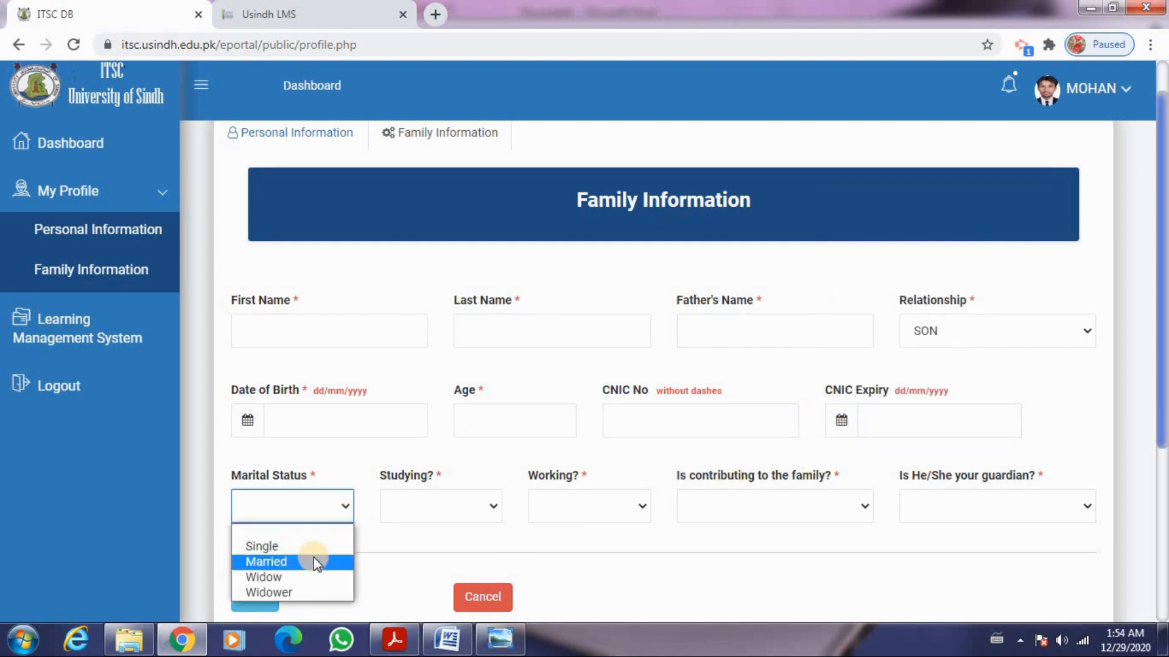
Step: Set Studying to YES, and set Working, contributing to the family and guardian to NO for the family member
click(467, 511)
click(447, 544)
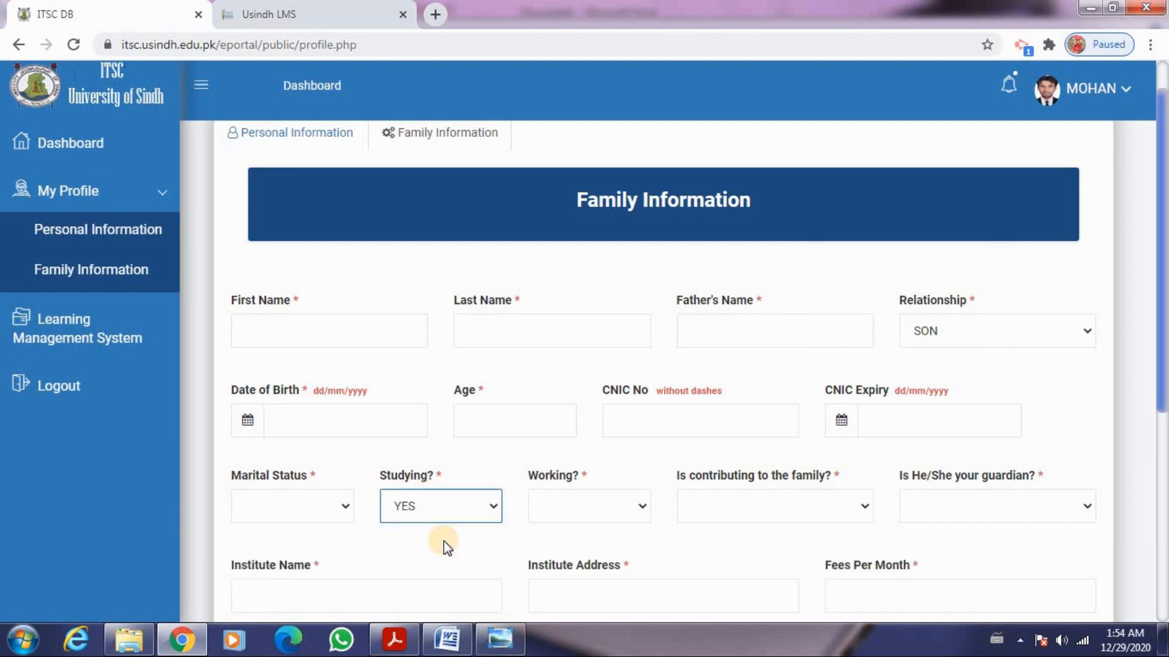
click(638, 506)
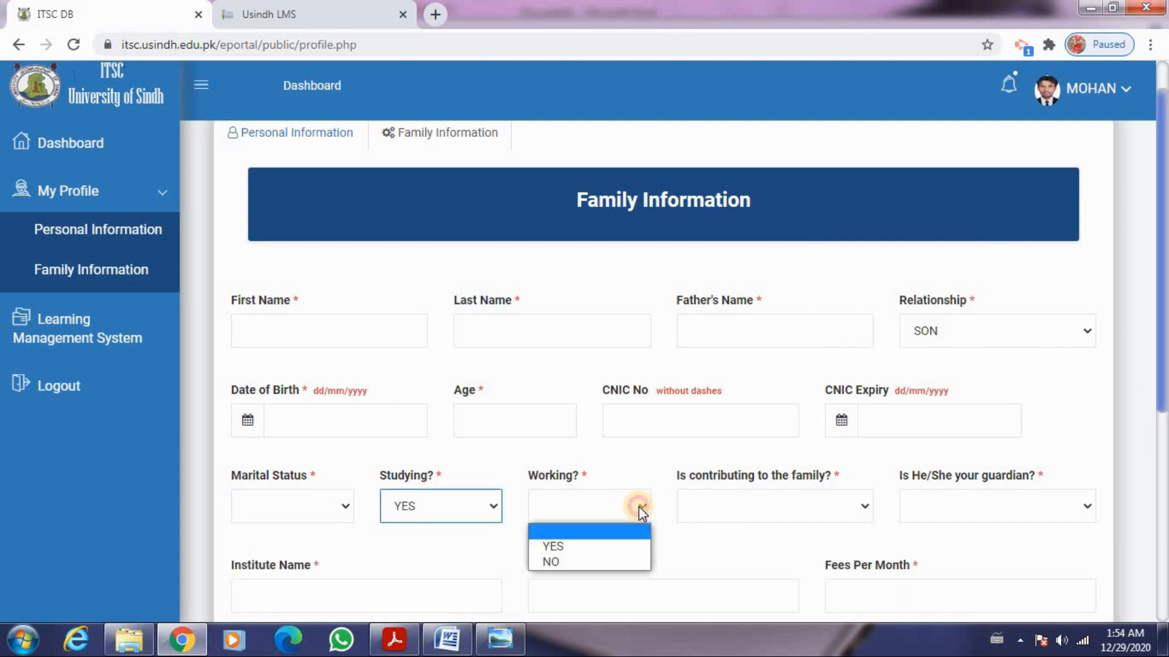
click(603, 561)
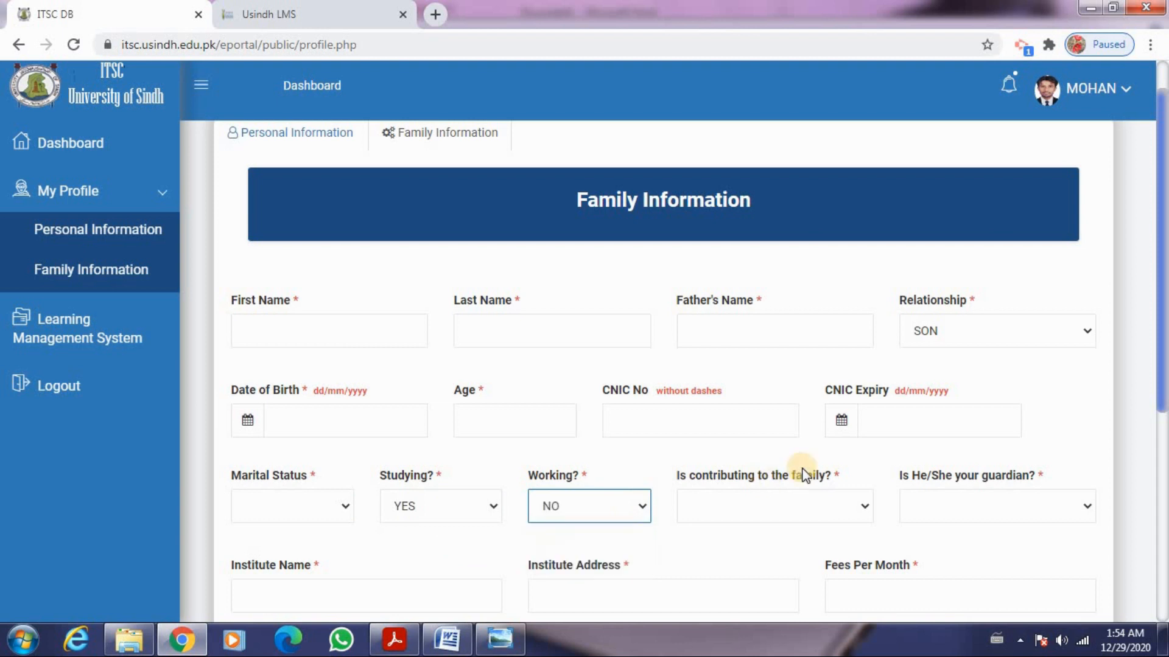
click(860, 505)
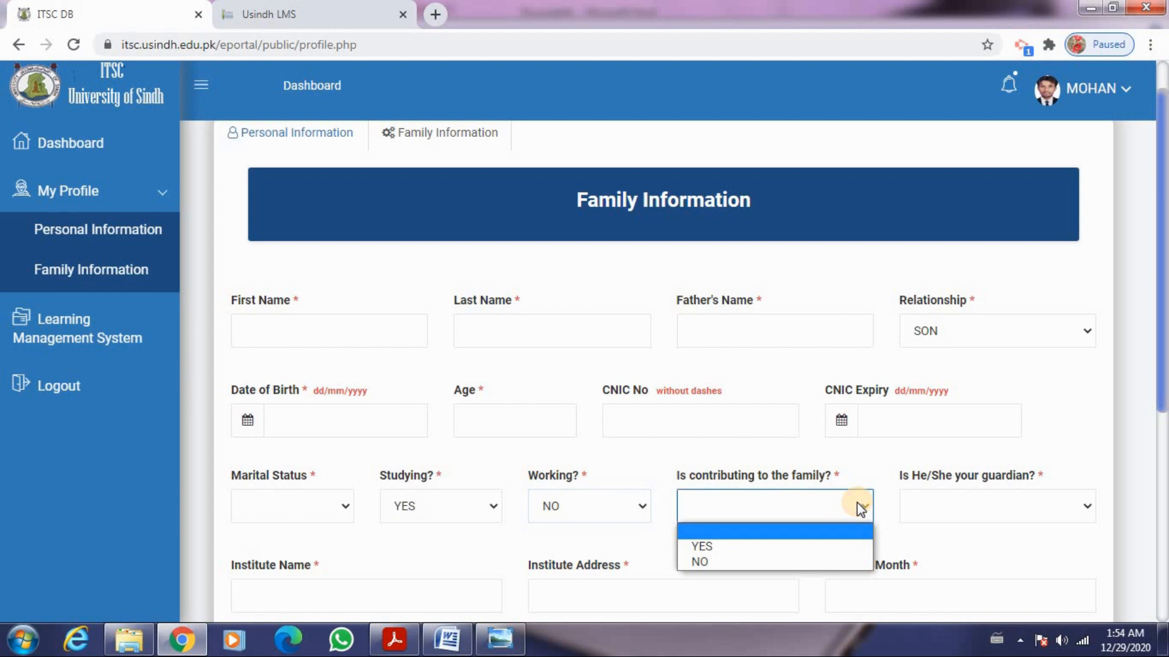
click(786, 564)
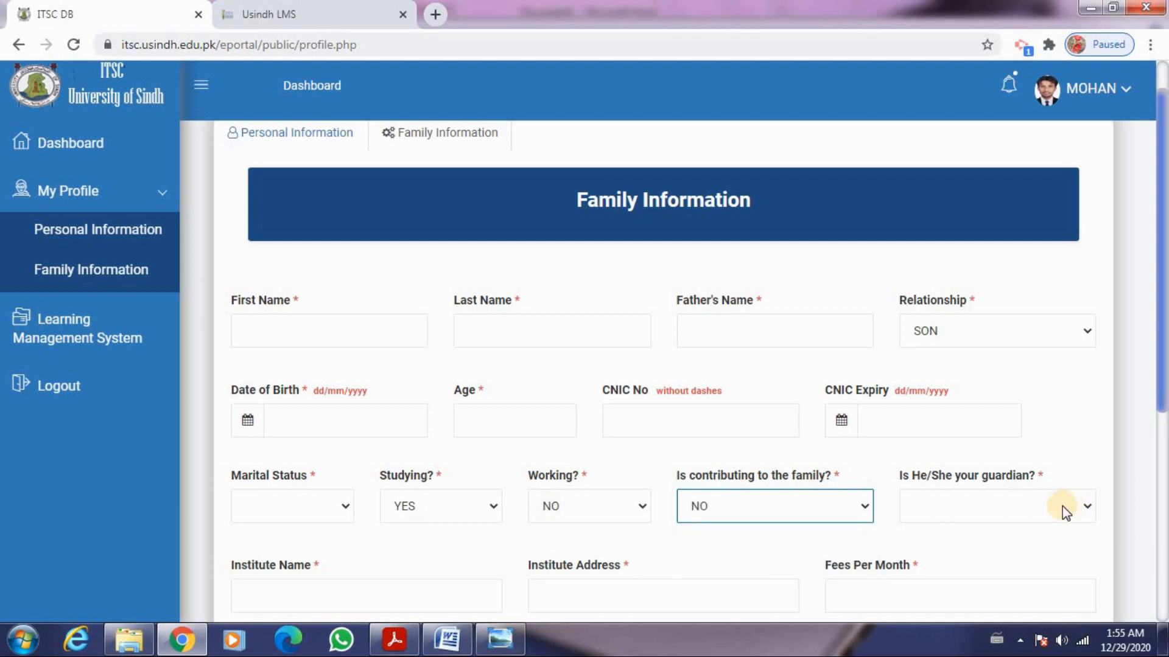
click(1085, 509)
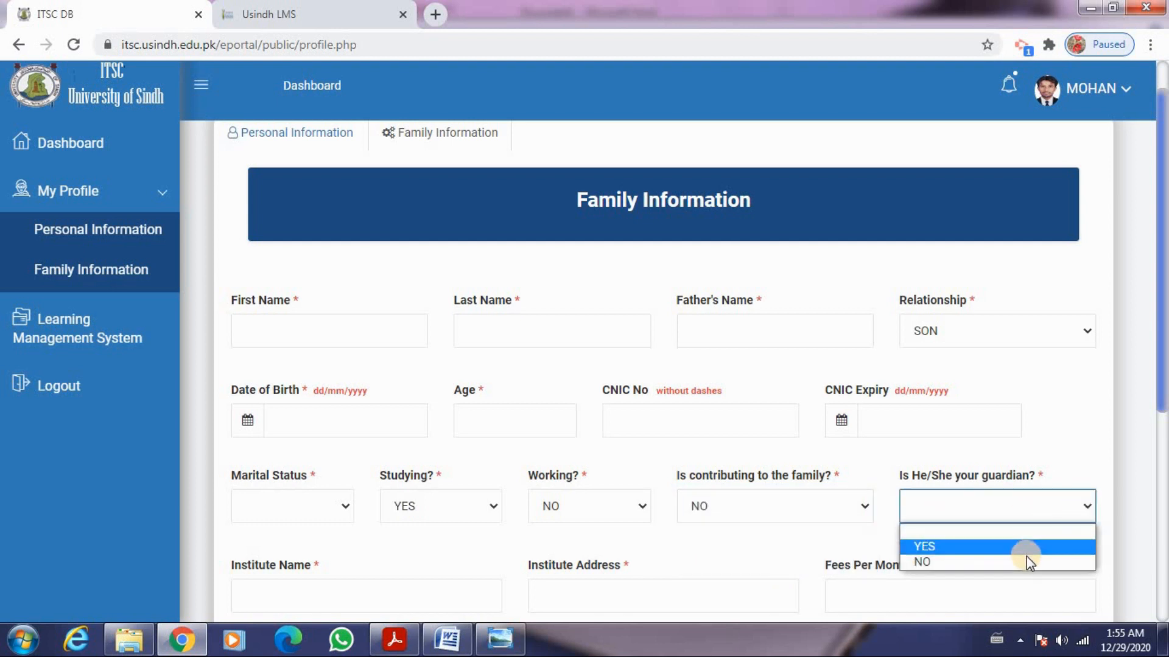
click(1025, 556)
Step: Go through the institute name field and paste the University of Sindh campus address as the institute address
scroll(1156, 365, down, 2)
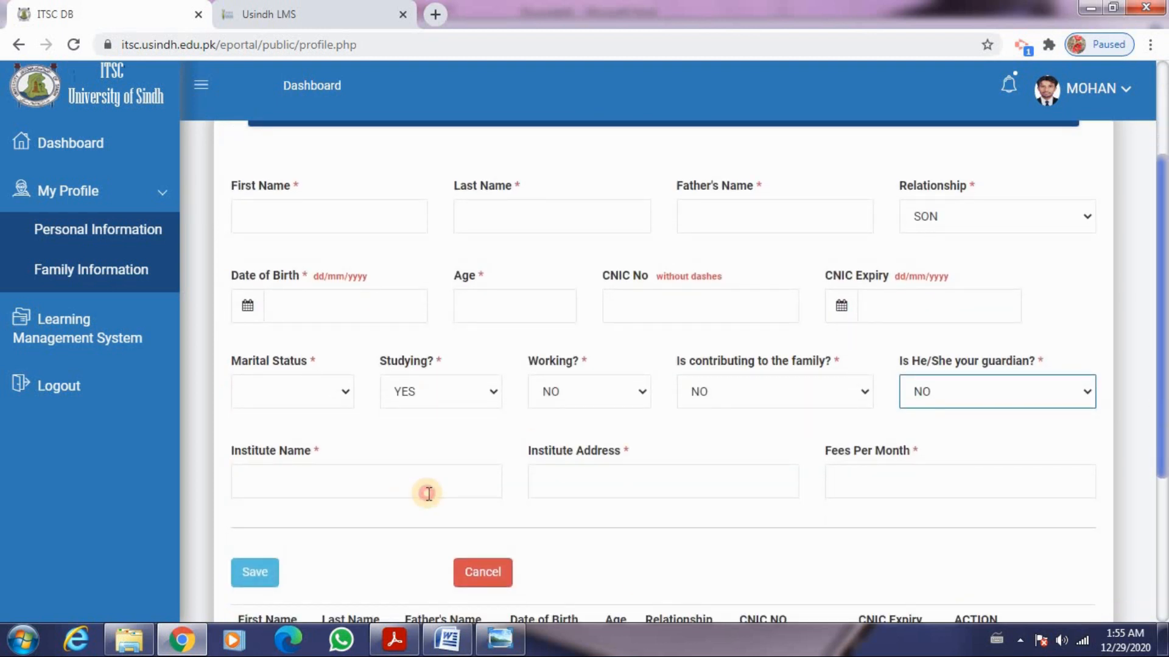
click(428, 493)
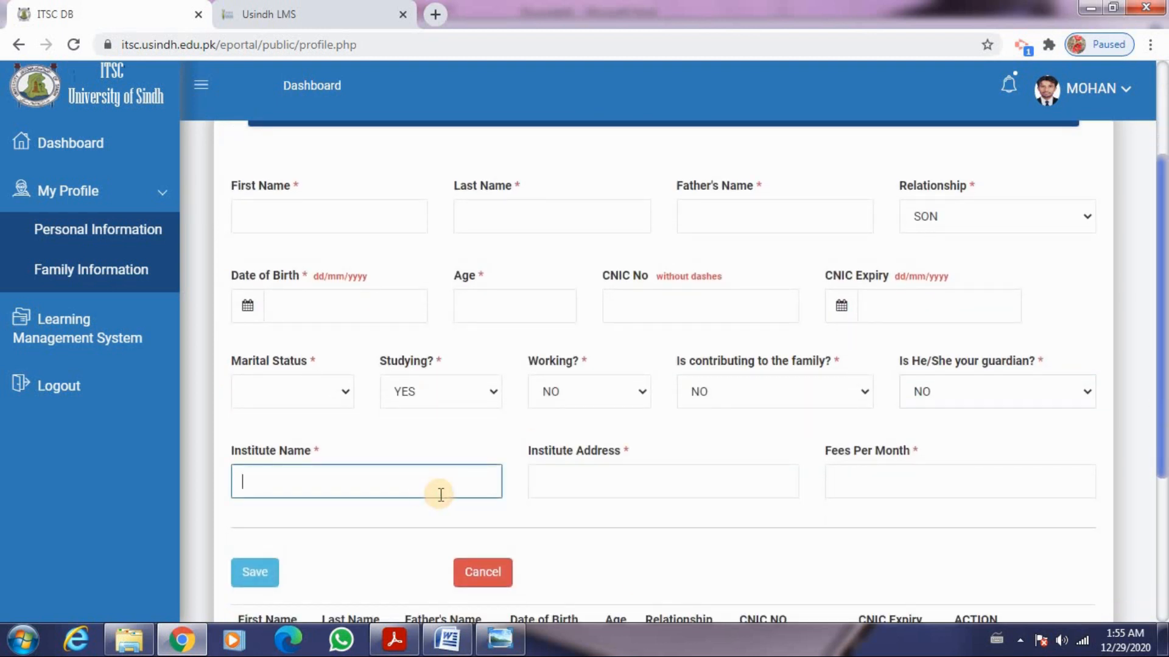
click(568, 492)
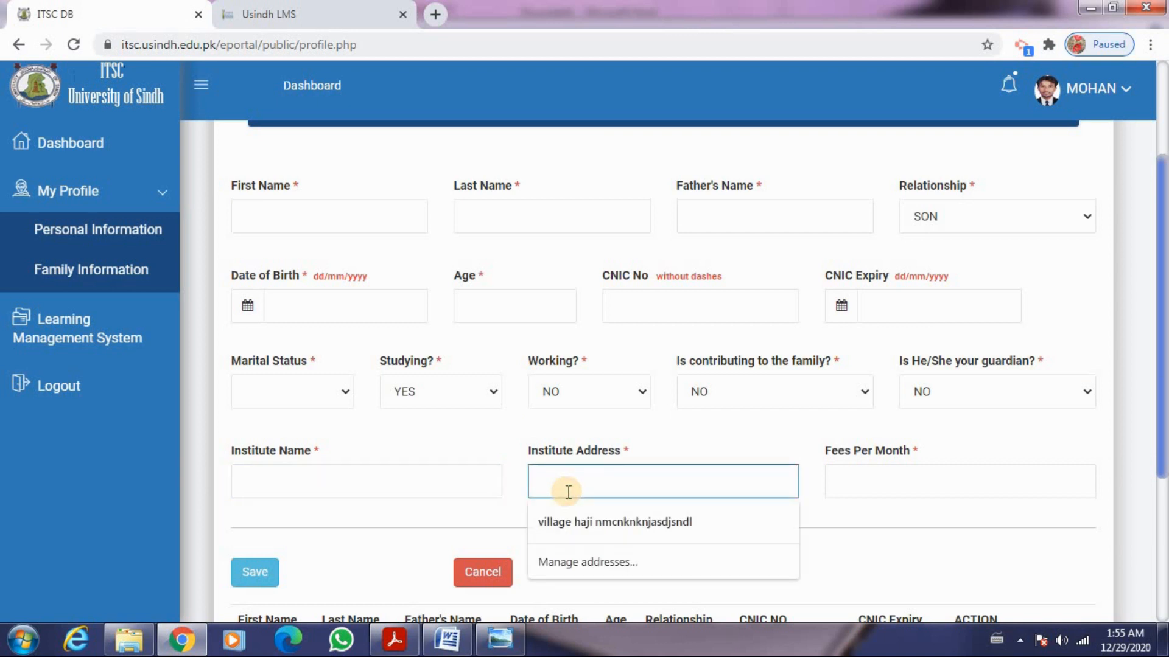
key(ctrl+v)
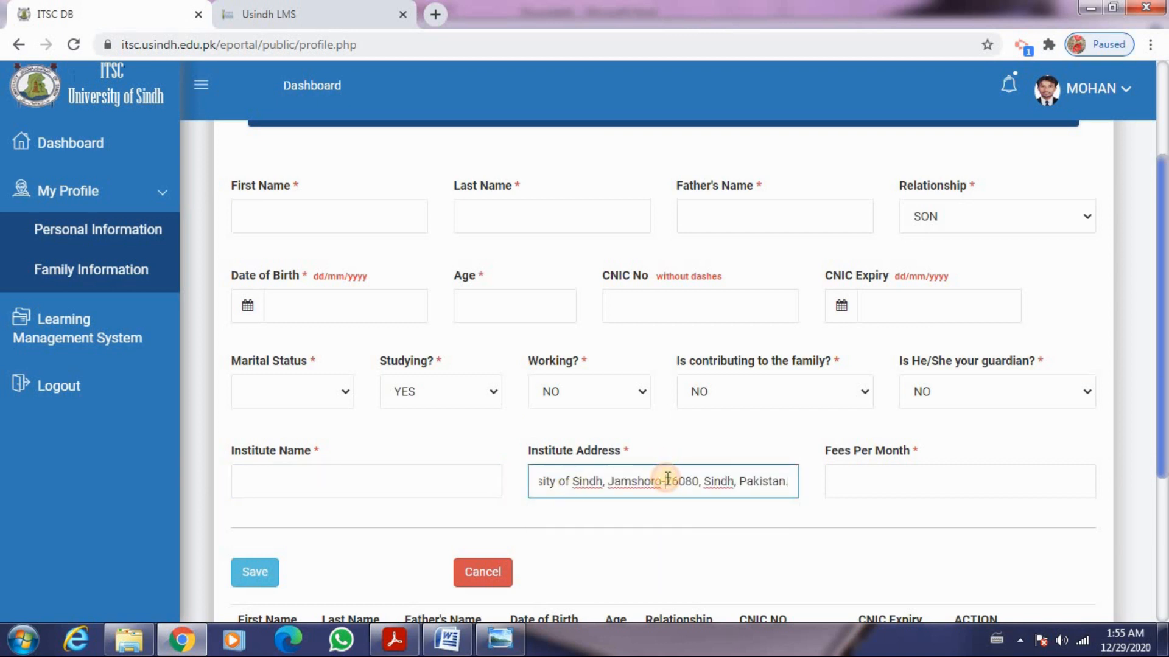
Step: Read through the whole pasted institute address from end to end, and go to the Fees Per Month field
key(Left)
key(Left)
key(Left)
key(Left)
key(Left)
key(Left)
key(Left)
key(Left)
key(Left)
key(Left)
key(Left)
key(Left)
key(Left)
key(Left)
key(Left)
key(Left)
key(Left)
key(Left)
key(Left)
key(Left)
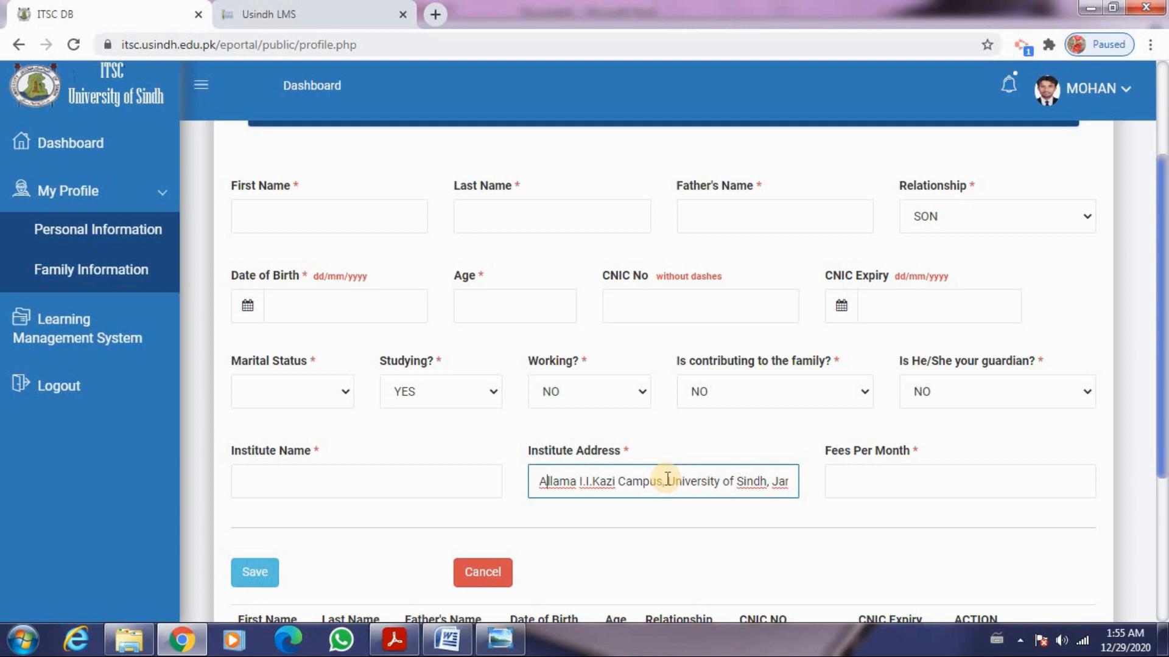
key(Right)
key(Right)
key(Right)
key(Right)
key(Right)
key(Right)
key(Right)
key(Right)
key(Right)
key(Right)
key(Right)
key(Right)
key(Right)
key(Right)
key(Right)
key(Right)
key(Right)
key(Right)
key(Right)
key(Right)
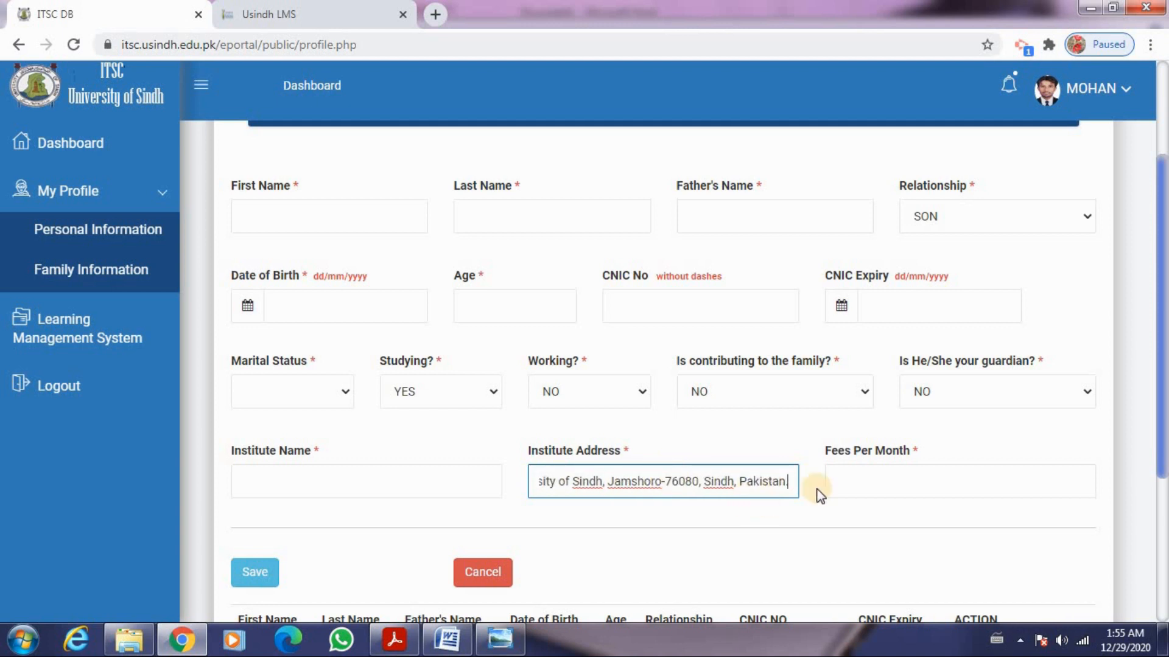
click(880, 483)
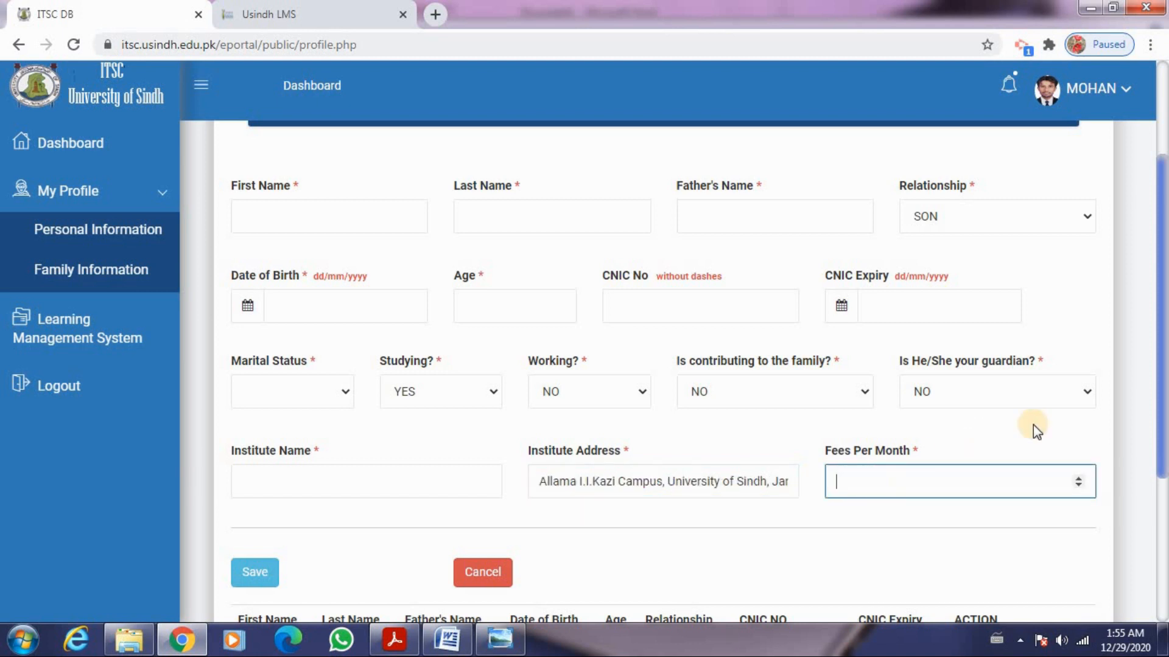
Step: Review the profile's Personal Information down to its end, and return to Family Information
drag(1164, 395, 1157, 205)
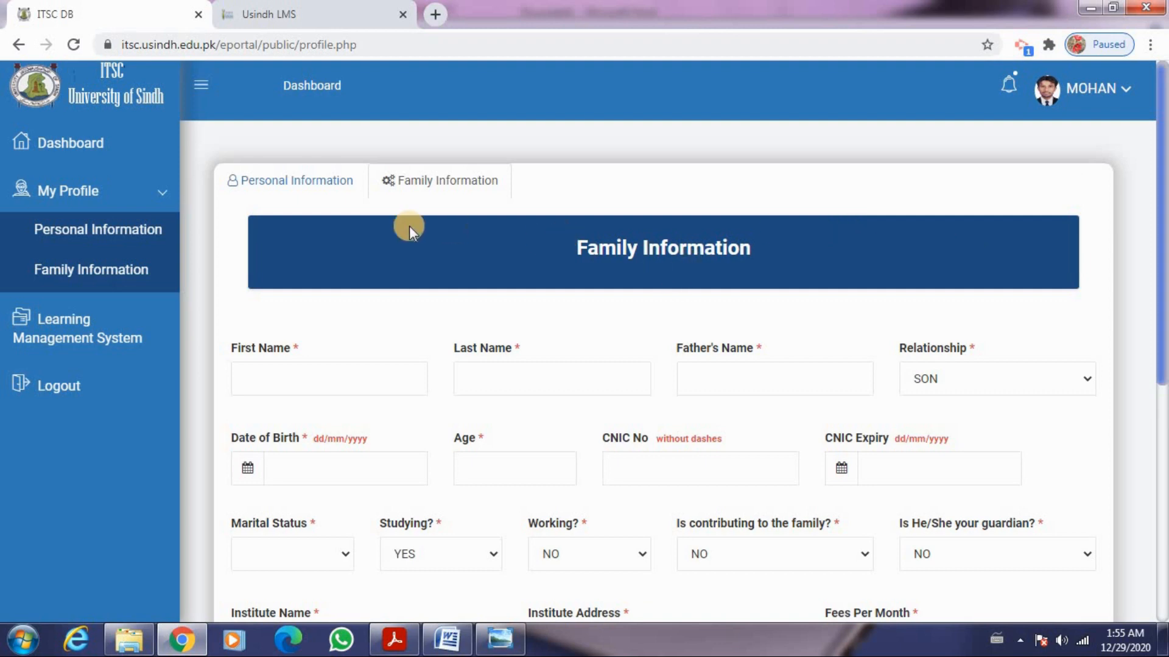
click(327, 190)
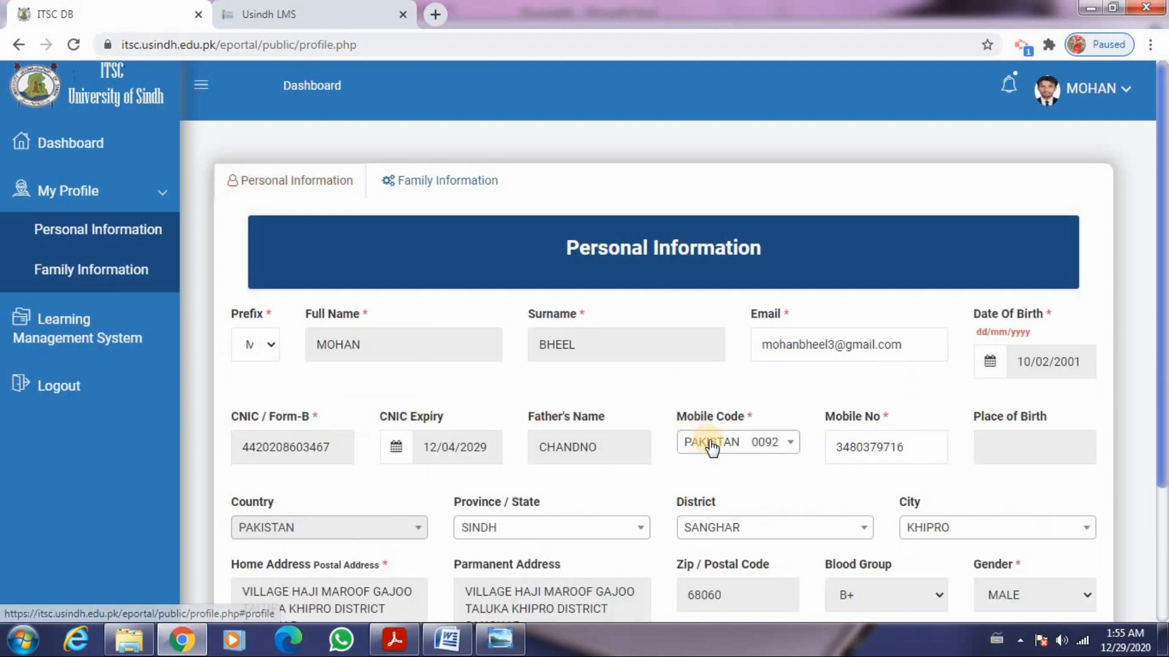
scroll(1156, 395, down, 3)
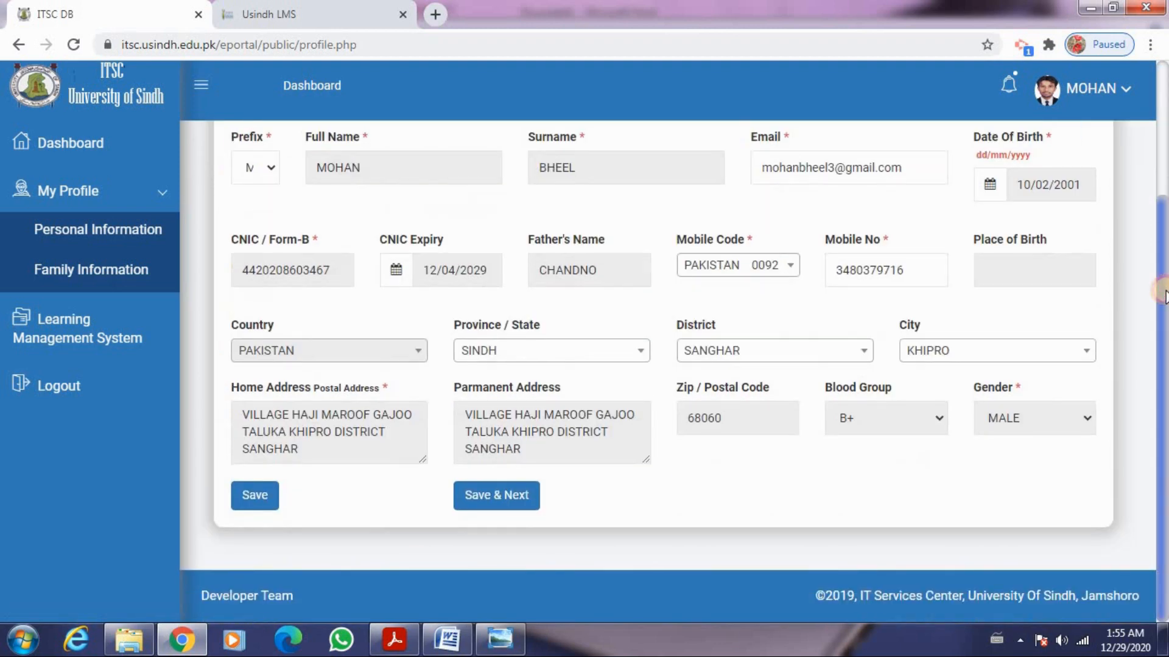
scroll(1164, 297, up, 3)
click(475, 183)
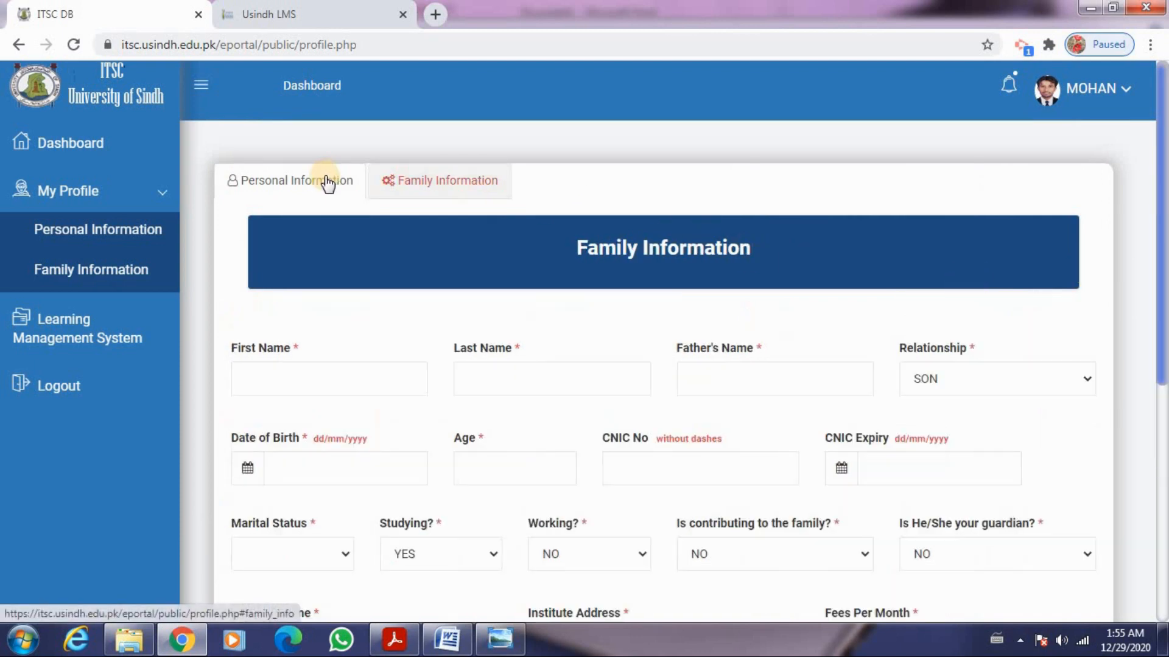
Step: Return to the scholarship announcements through the Learning Management System and reopen the NEED CUM MERIT SCHOLARSHIP application ending 08-01-2021
click(111, 145)
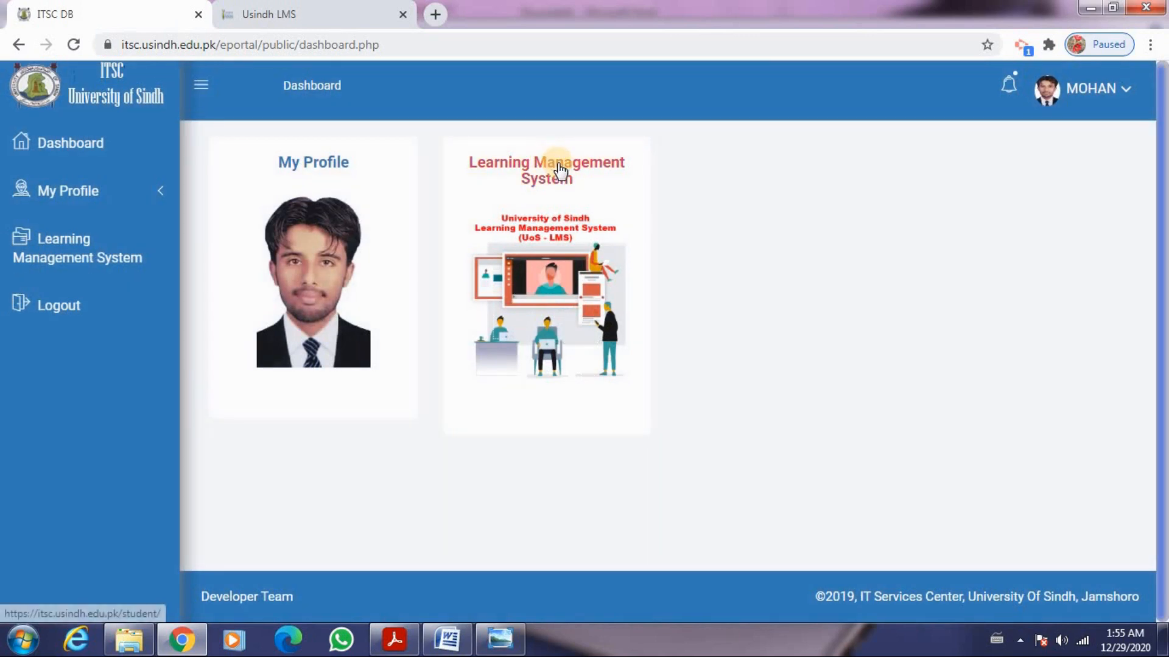
click(559, 172)
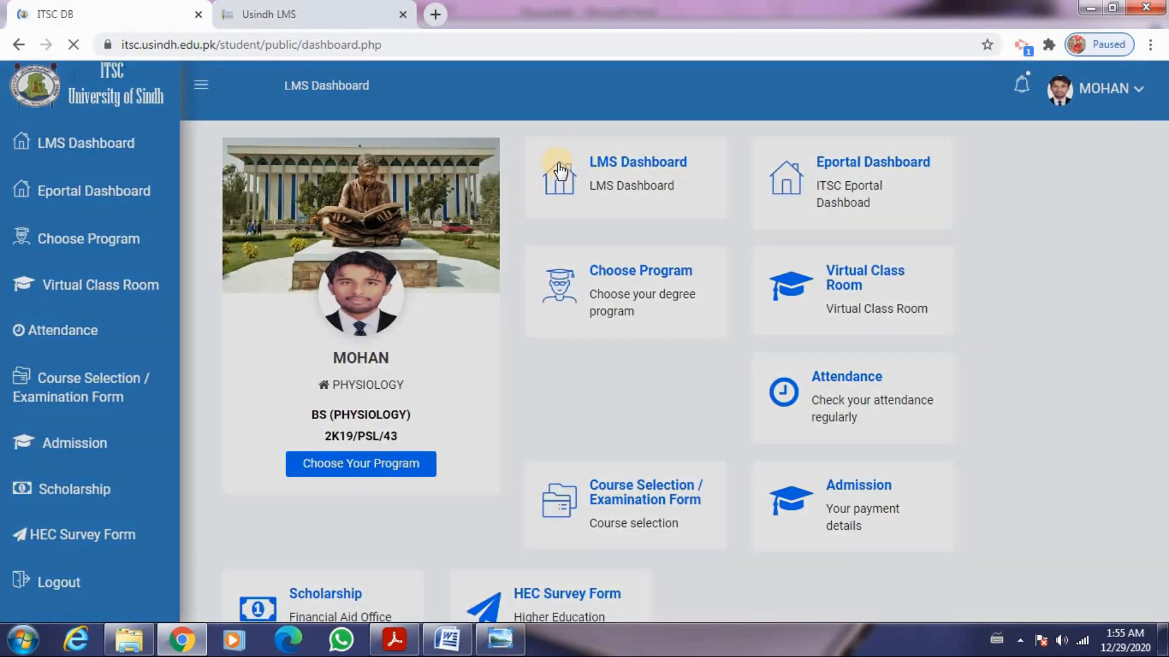
click(1086, 131)
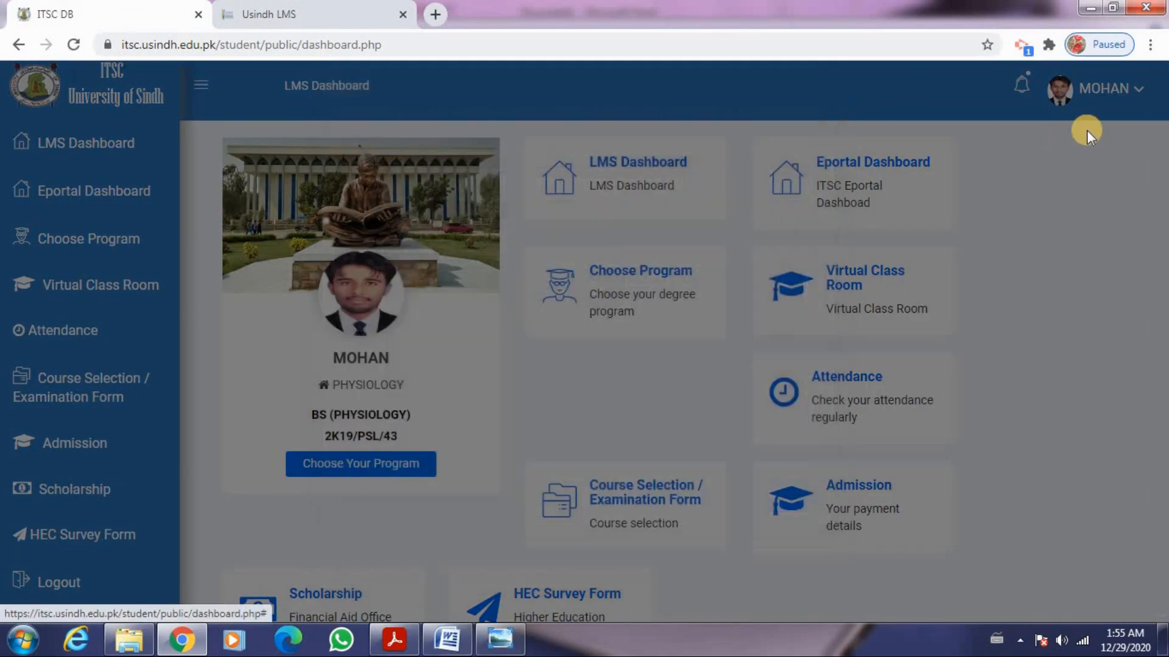
drag(1157, 280, 1156, 414)
click(329, 365)
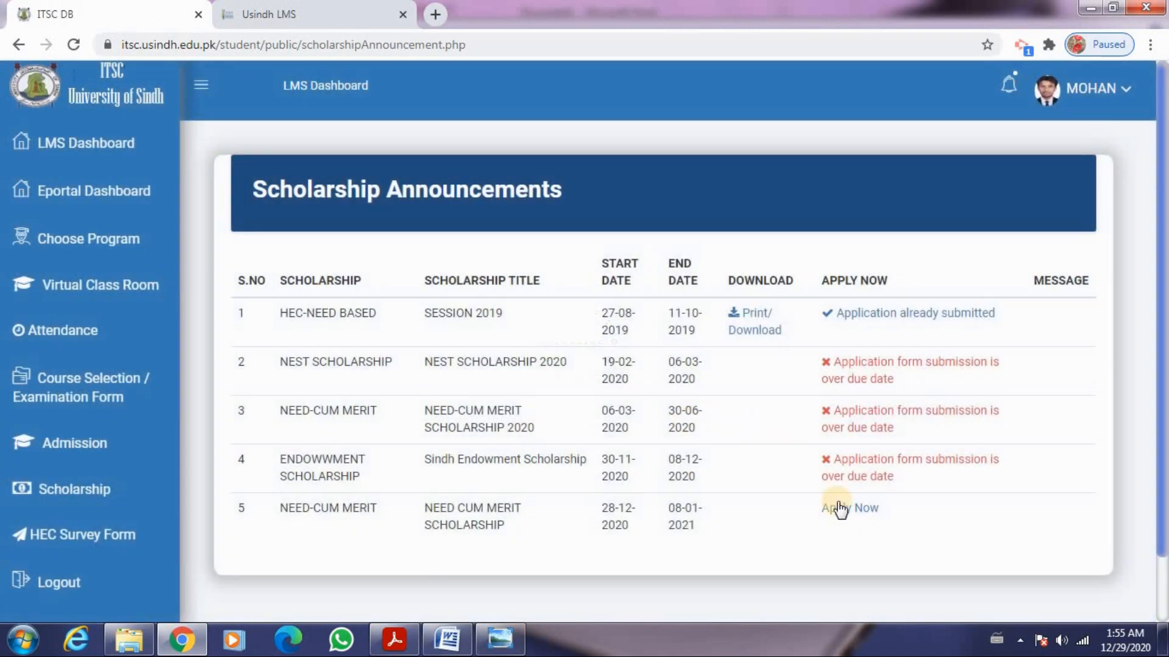
click(841, 508)
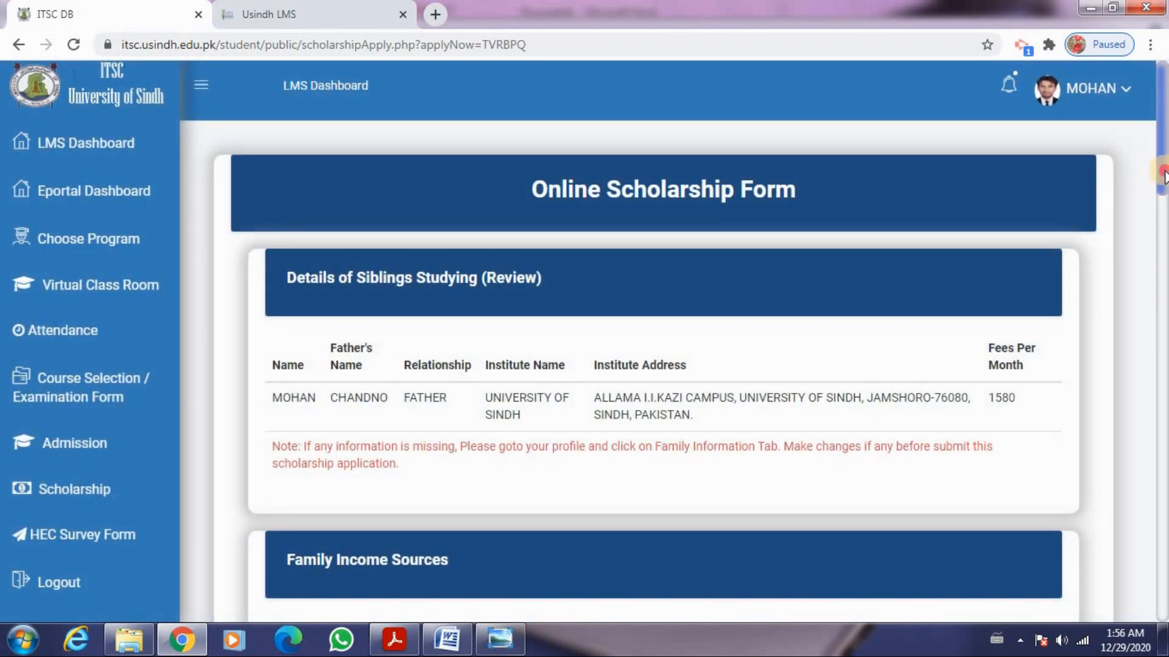
Step: Under Family Income Sources, enter 10000 as the father's salary/pension and 3000 as profit from saving and investment
drag(1163, 176, 1162, 210)
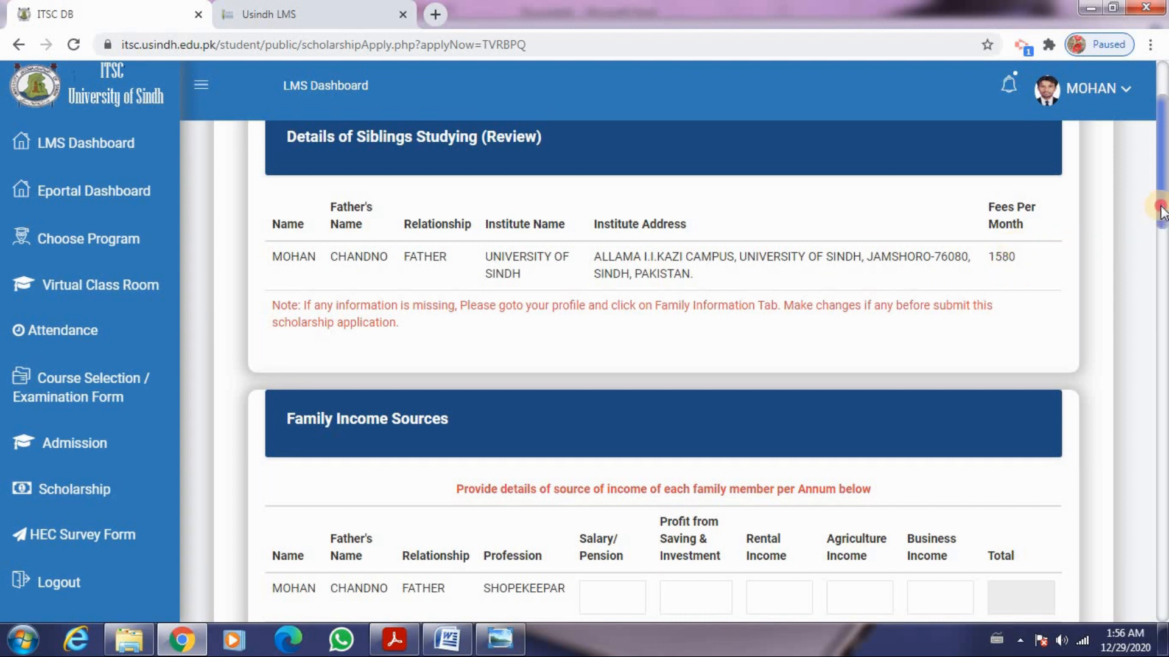
scroll(1160, 200, up, 1)
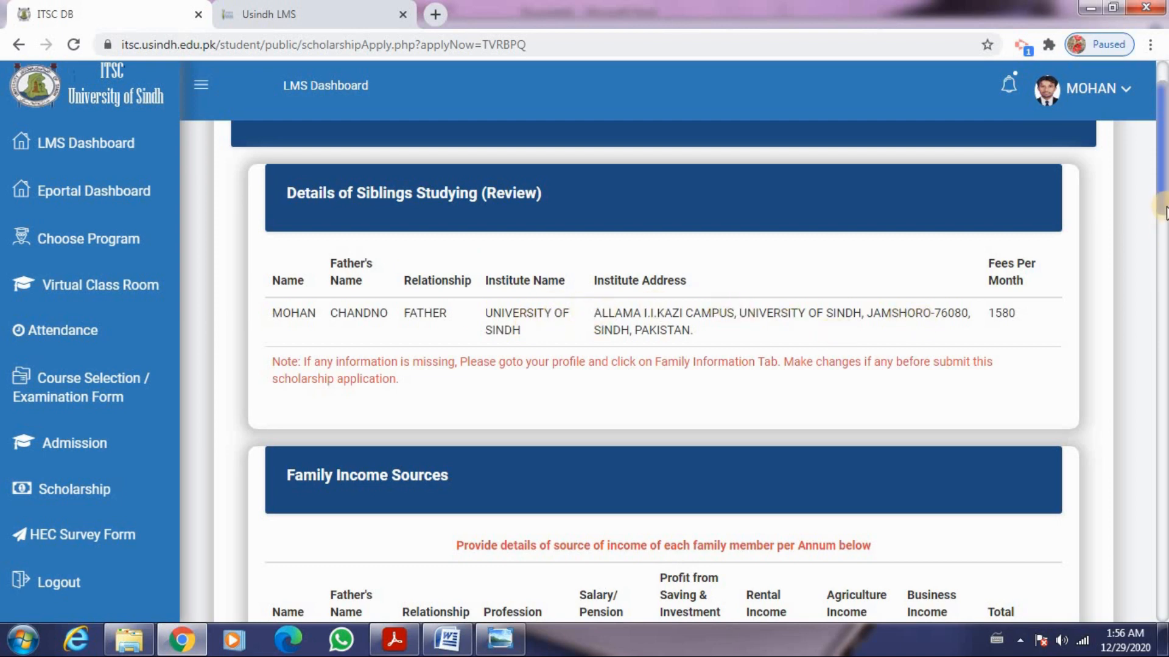
drag(1162, 200, 1164, 263)
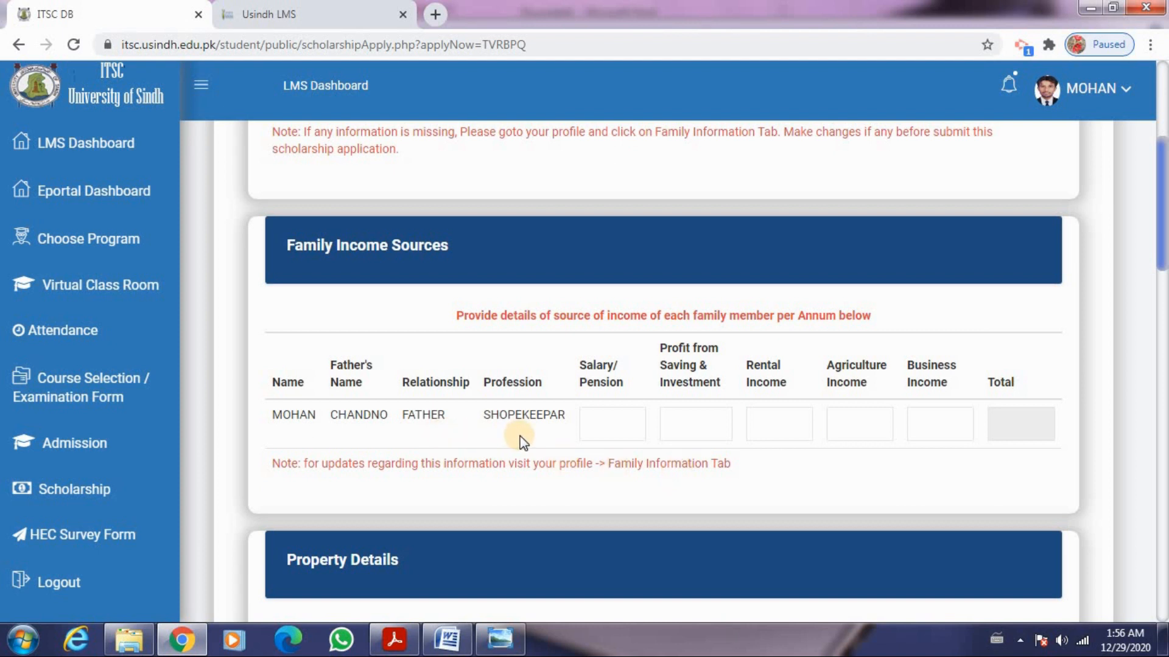
click(596, 418)
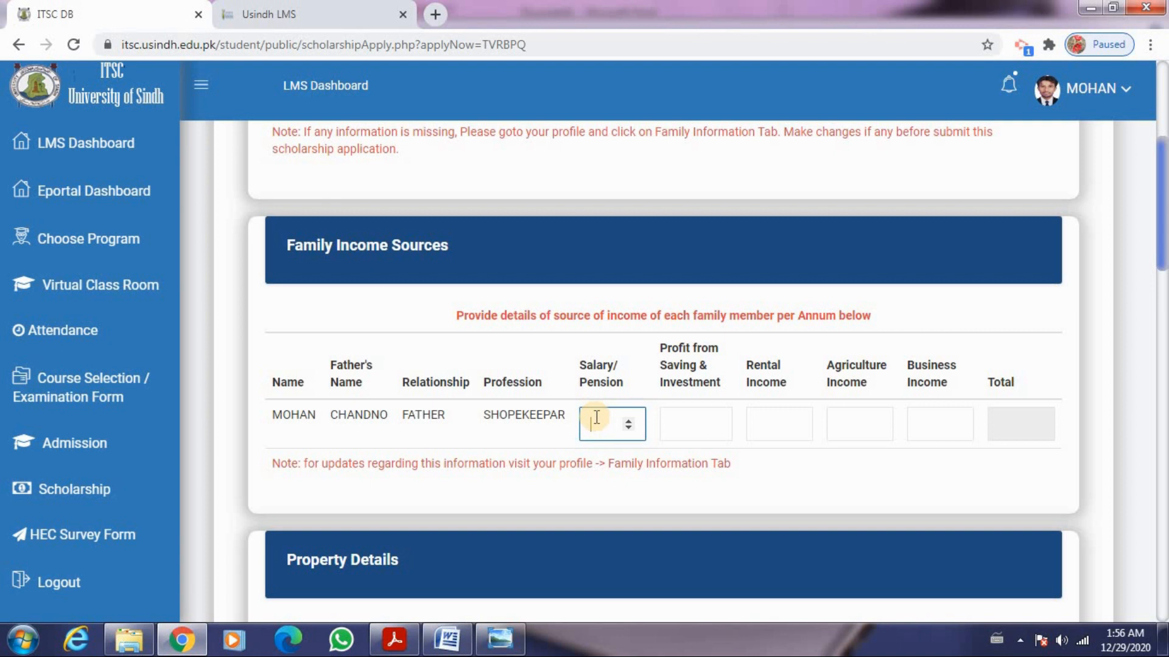
text(10000)
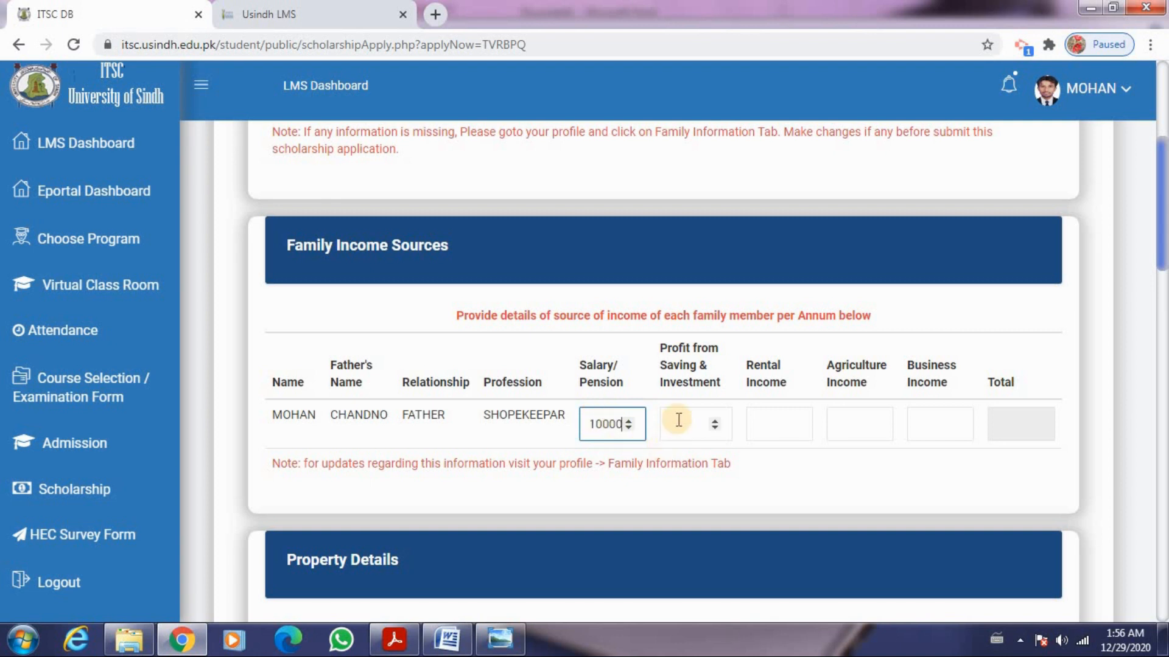
click(678, 420)
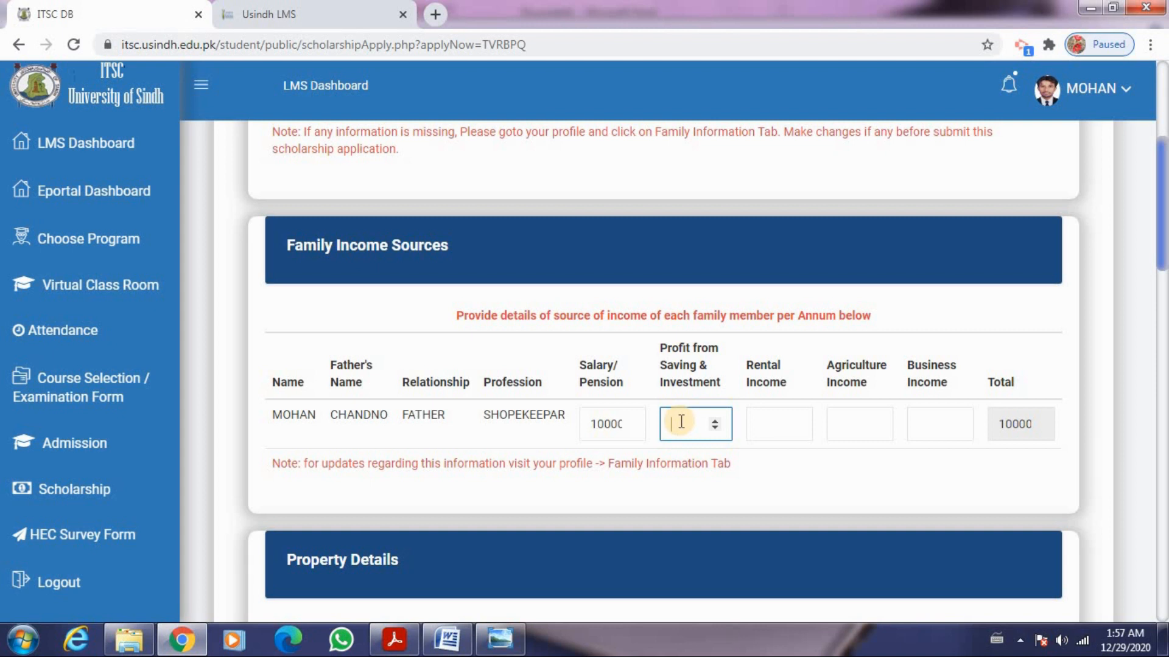
text(3000)
Step: Enter 00 as the rental income in the father's income row
click(758, 420)
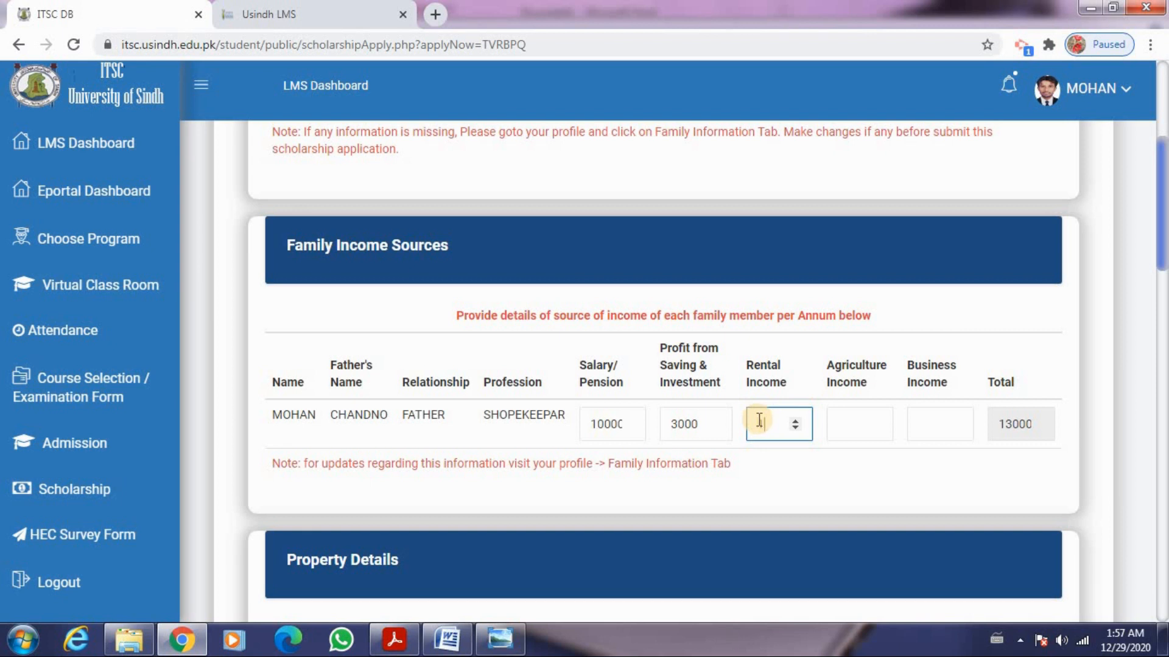
text(100)
text(0)
key(BackSpace)
key(BackSpace)
key(BackSpace)
key(BackSpace)
text(00)
Step: Enter 8000 as the agriculture income and 8000 as the business income in the father's income row
click(846, 429)
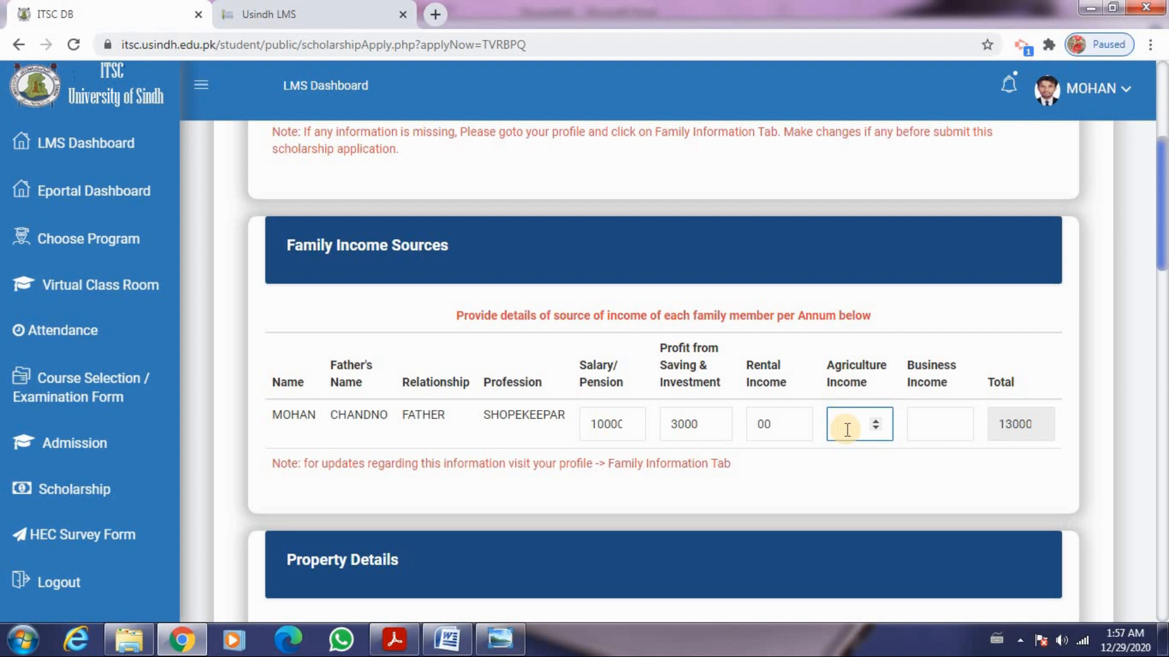
text(8000)
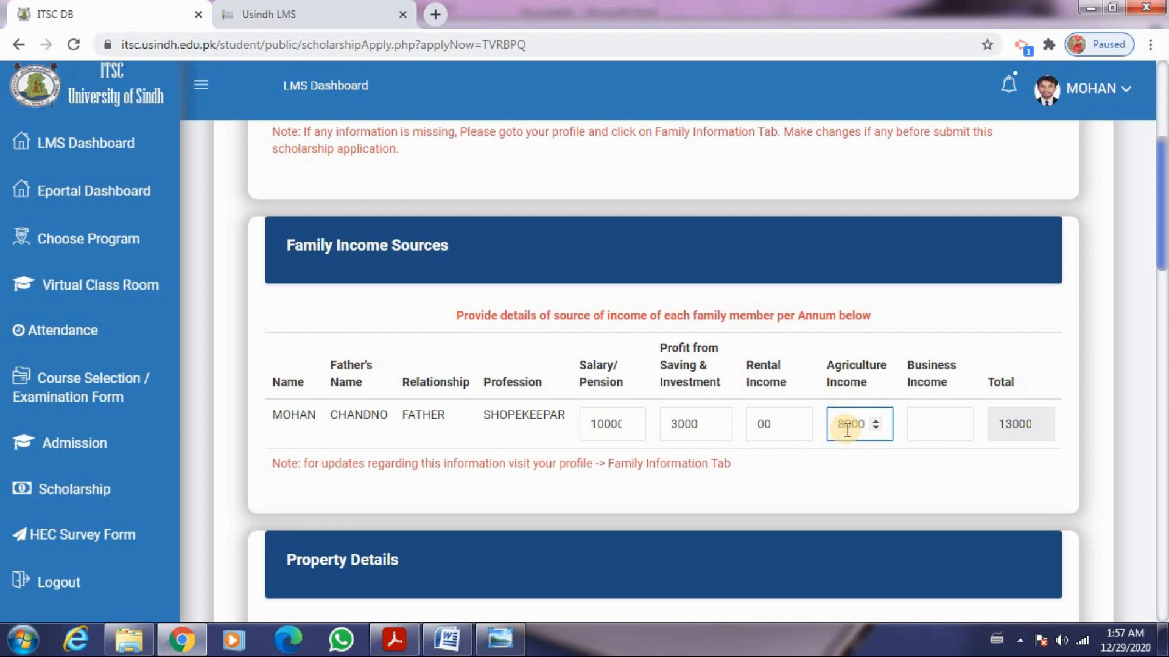
click(934, 425)
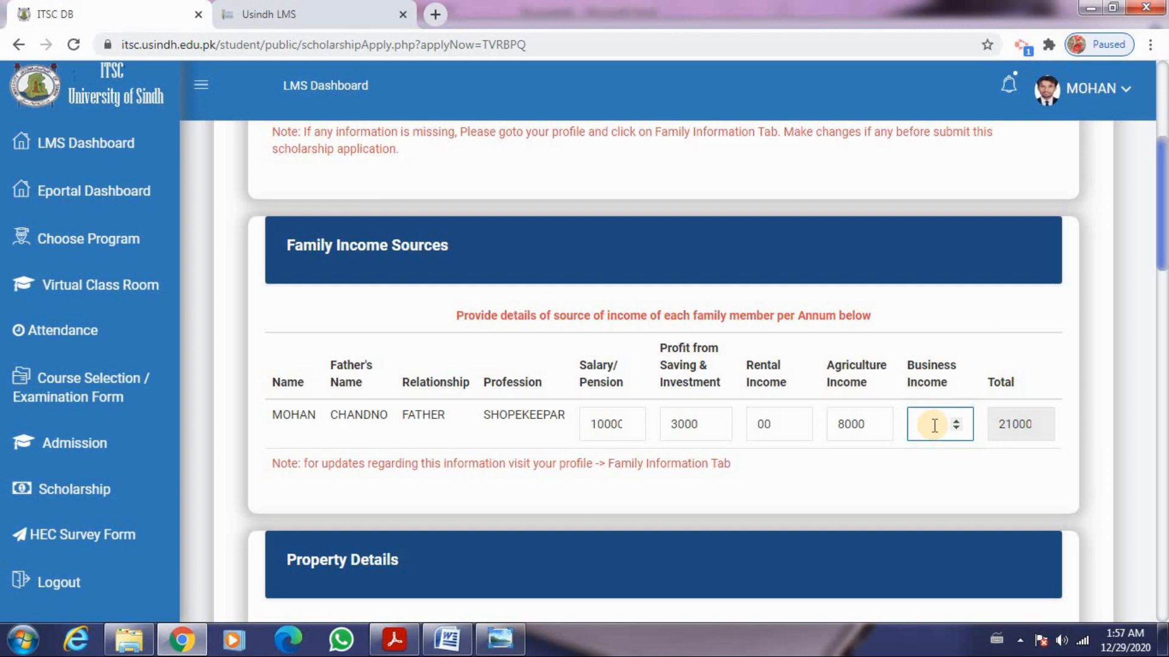
text(8000)
click(952, 469)
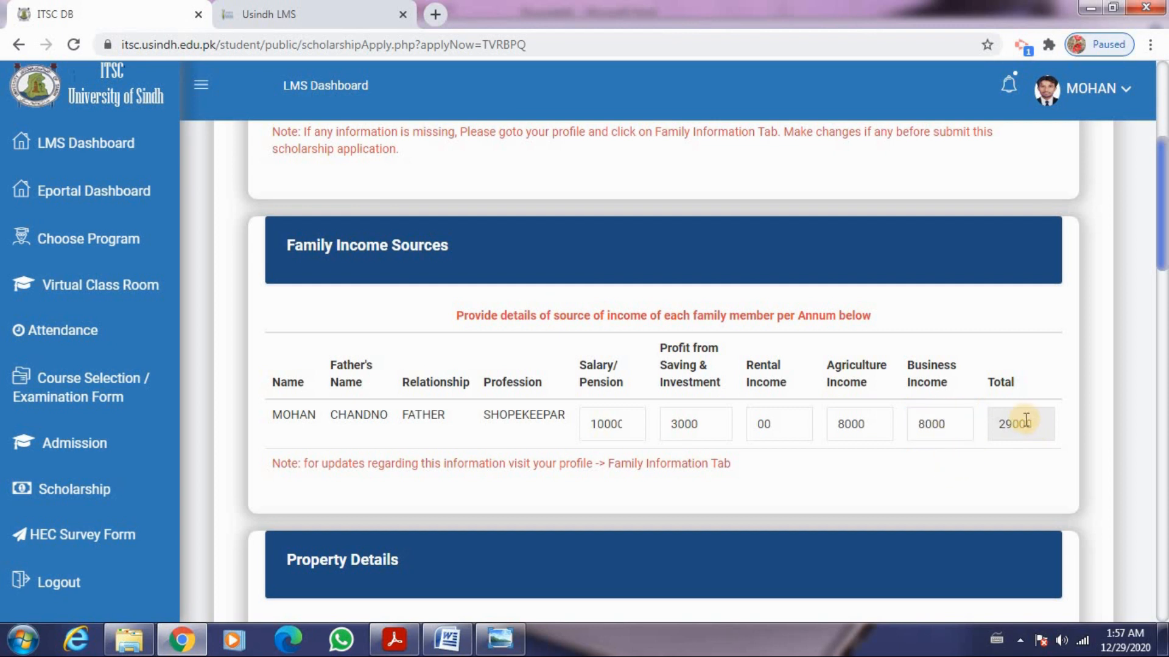
Step: Save a BUNGALOW entry in Property Details with location aabc and current value 10000, leaving the area blank
drag(1161, 268, 1161, 326)
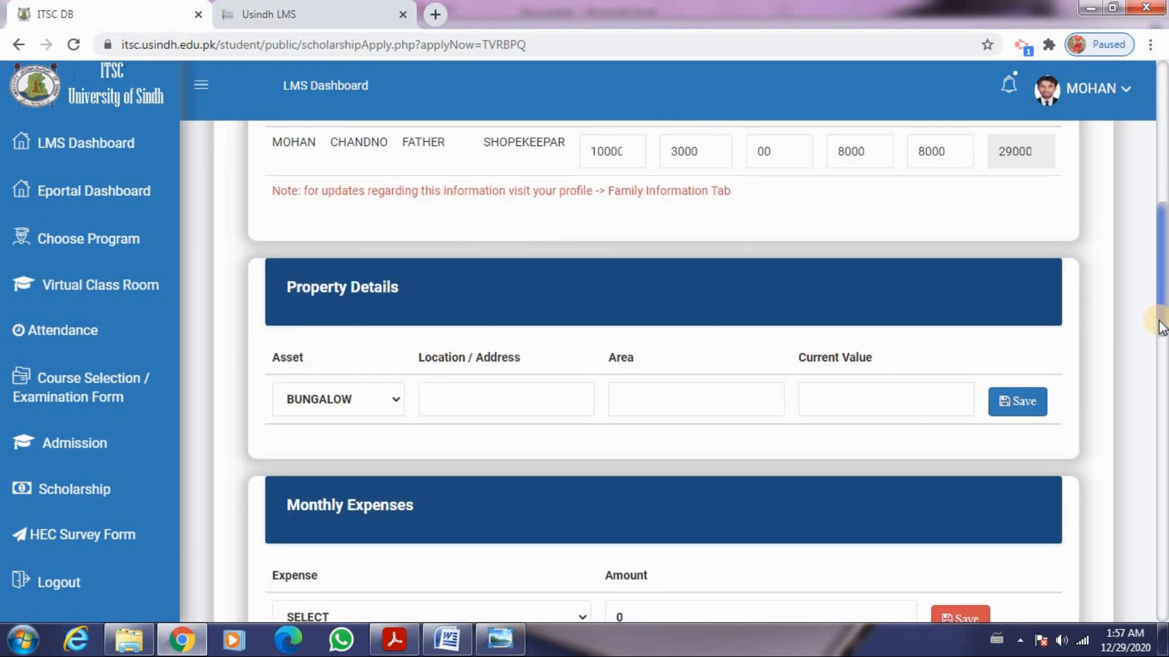
click(398, 401)
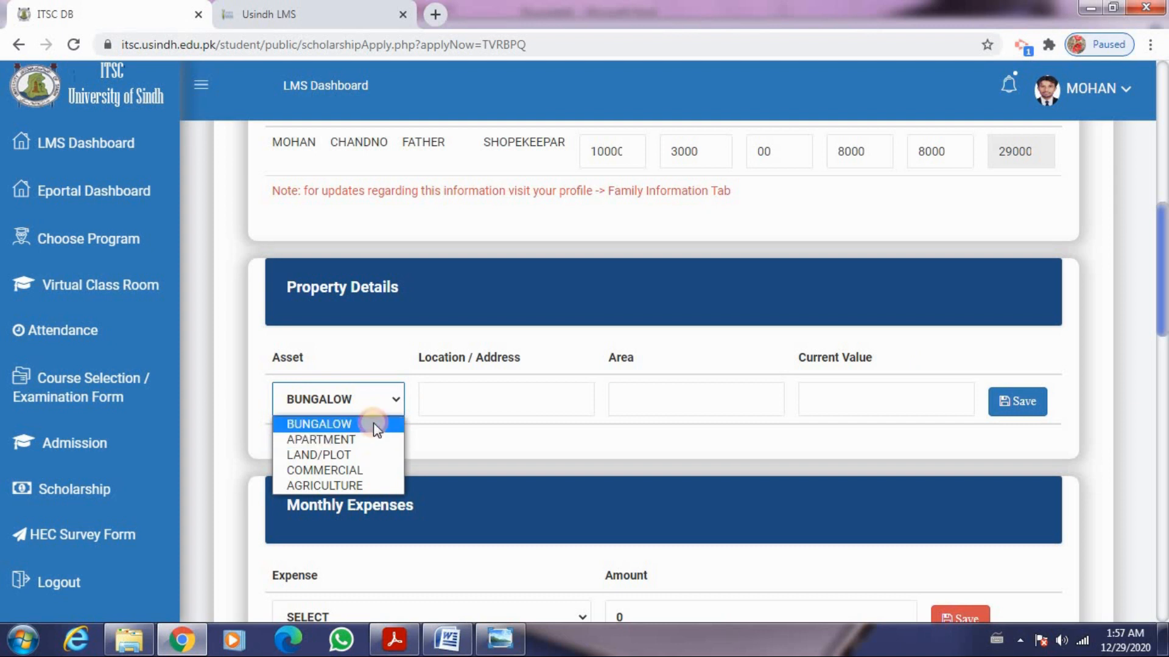
click(375, 424)
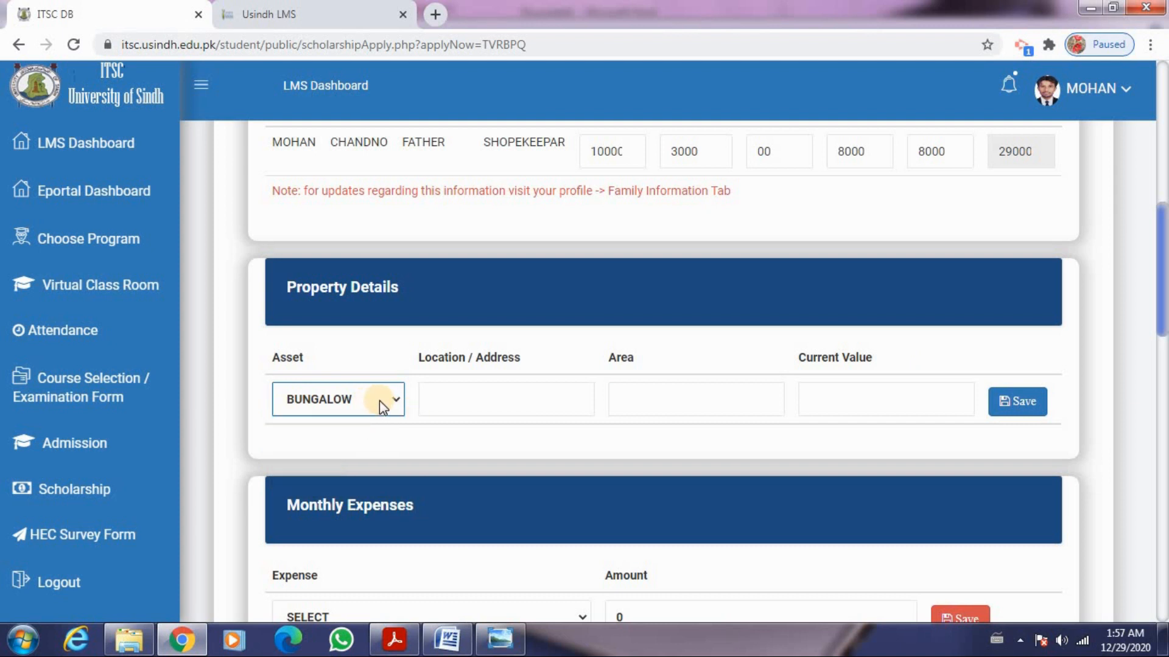
click(379, 401)
click(361, 426)
click(451, 395)
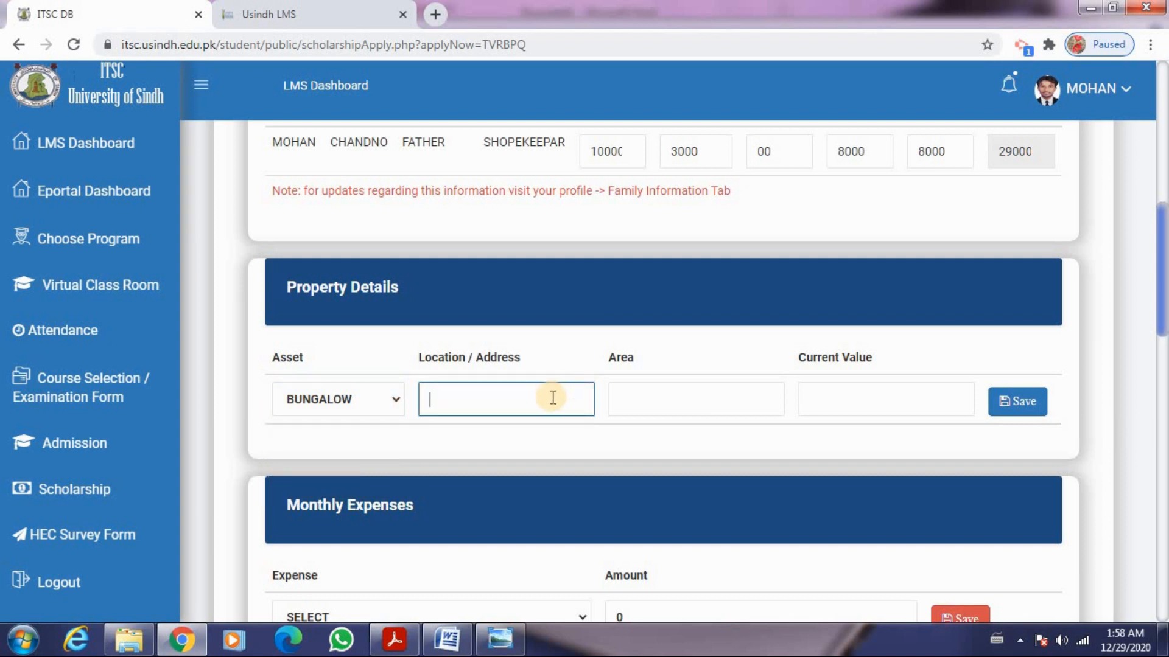
text(aabc)
click(633, 397)
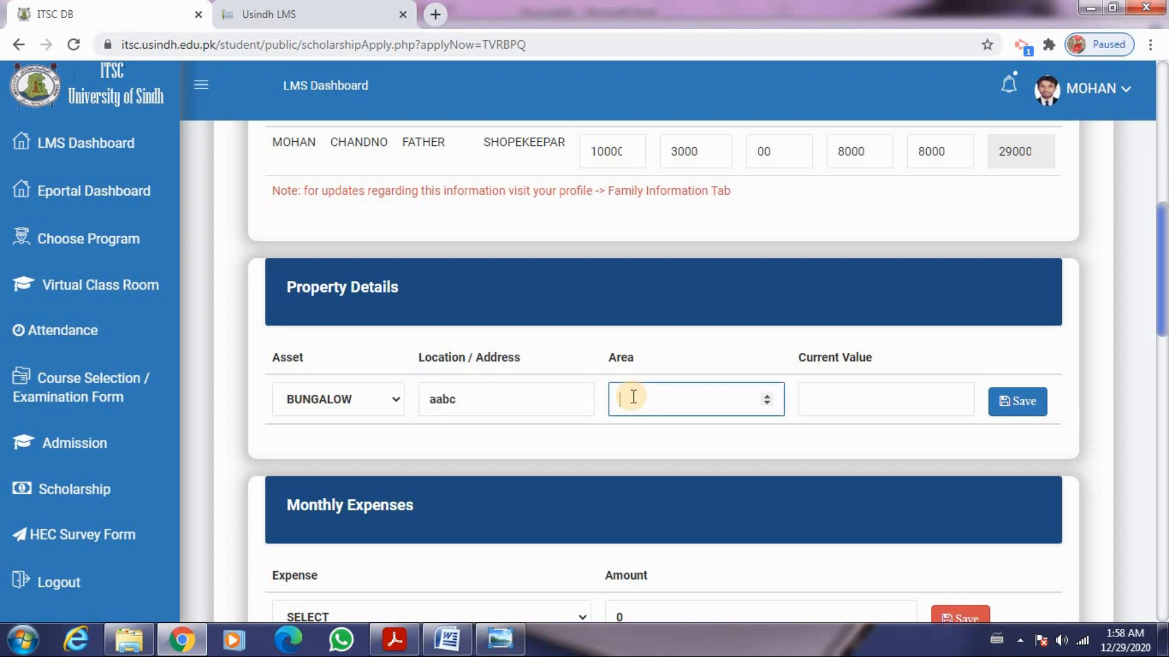
click(821, 395)
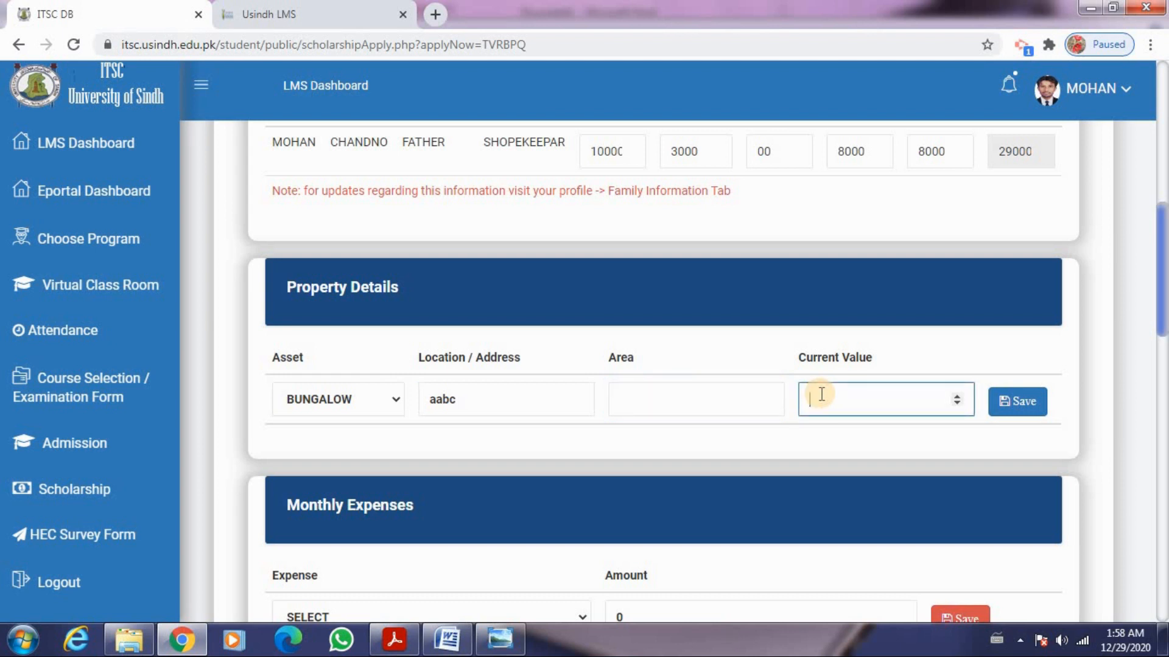
text(10000)
click(1008, 404)
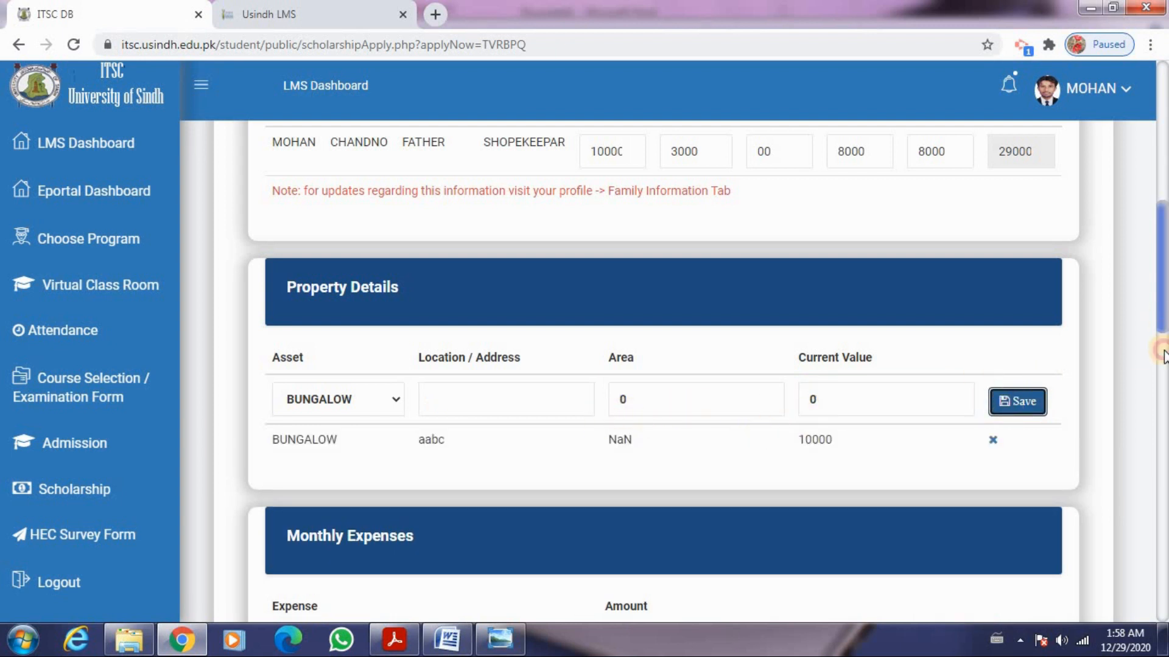
Step: Save an ELECTRIC expense with an amount of 1000 under Monthly Expenses
scroll(1163, 356, down, 5)
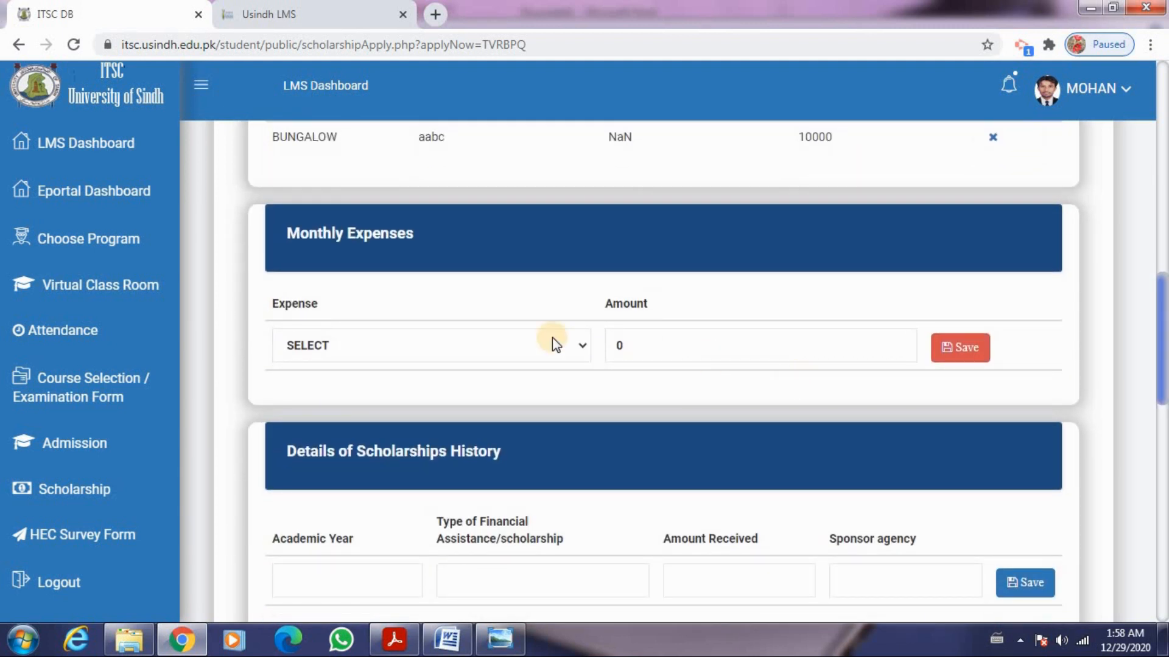
click(568, 345)
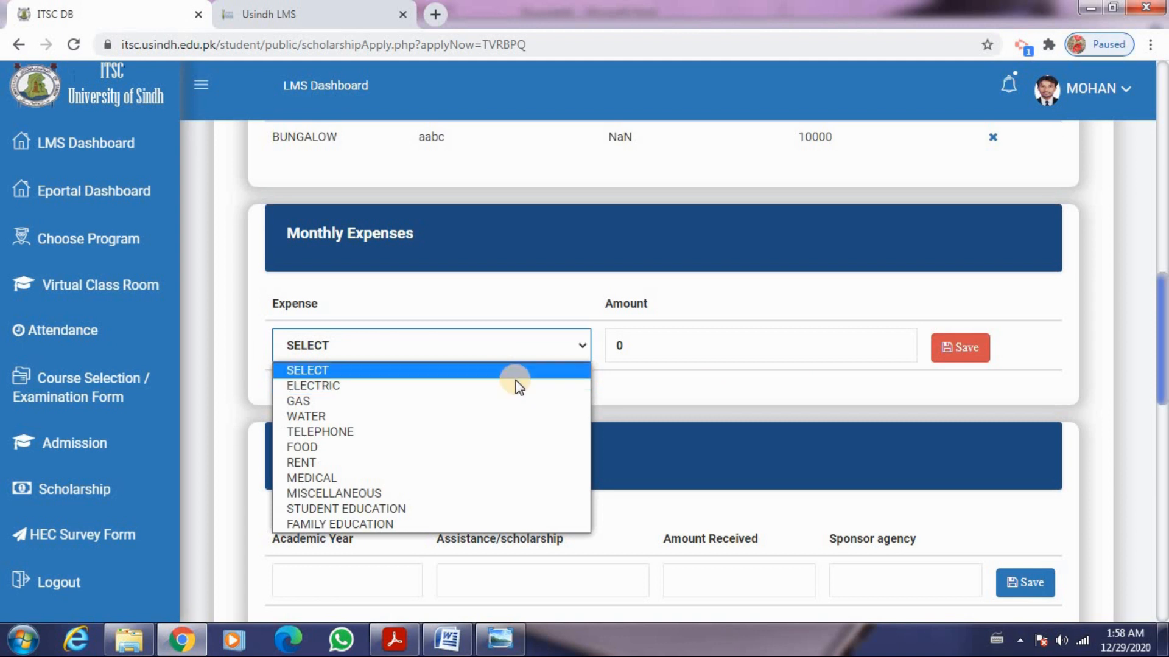
click(517, 386)
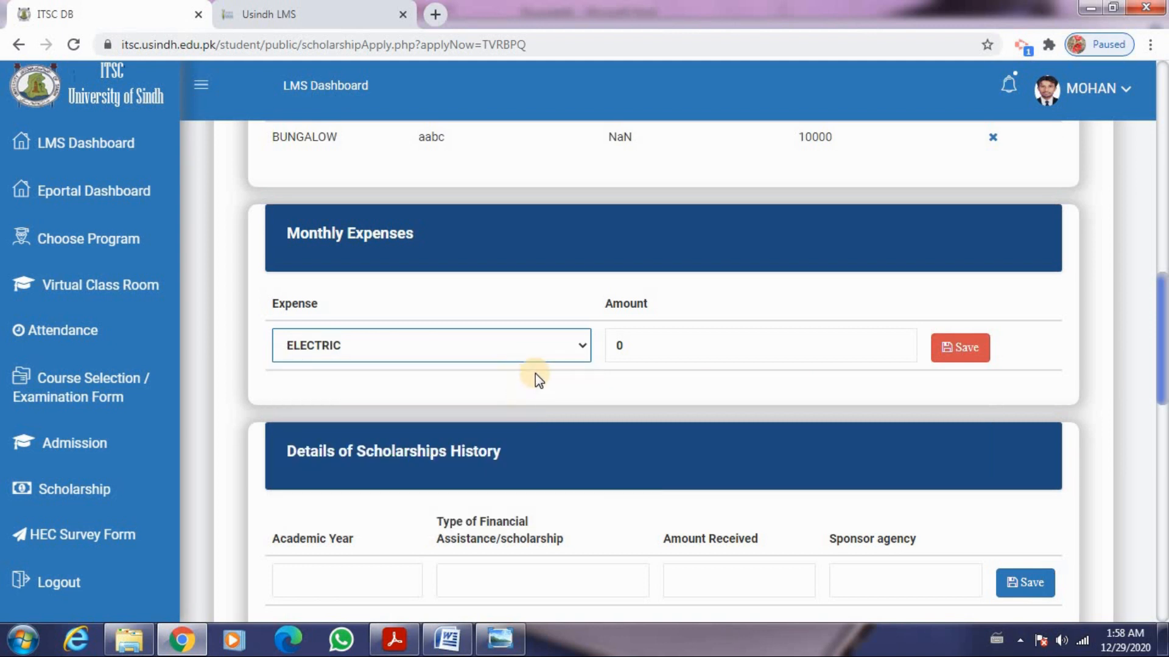
click(574, 344)
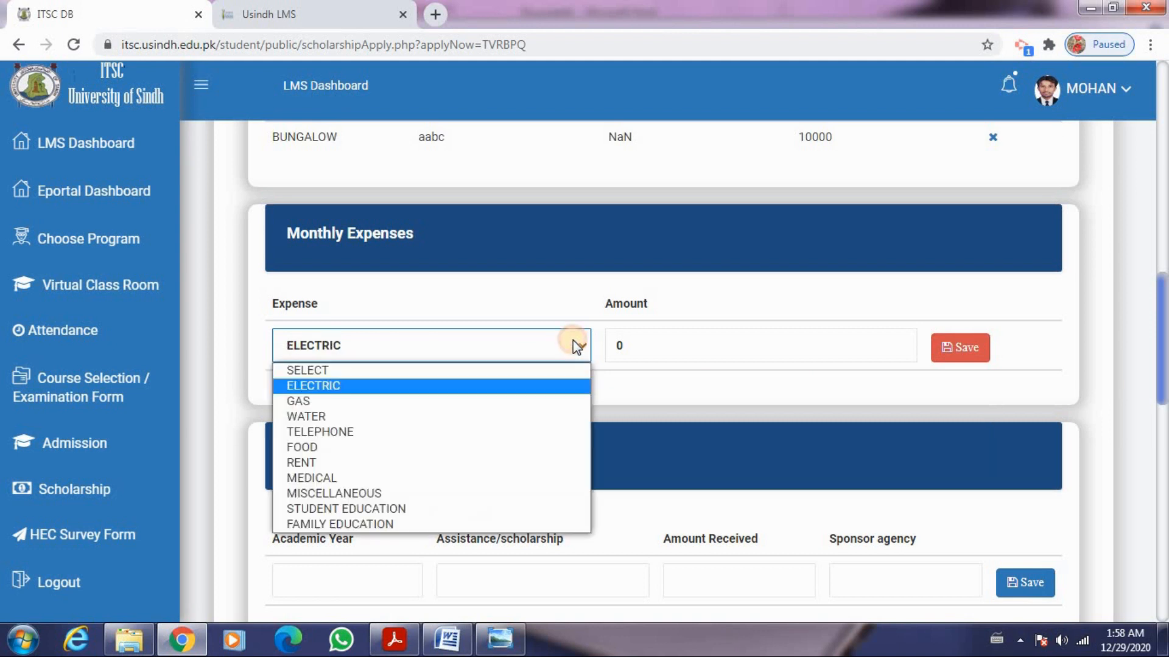
click(527, 388)
click(668, 339)
key(BackSpace)
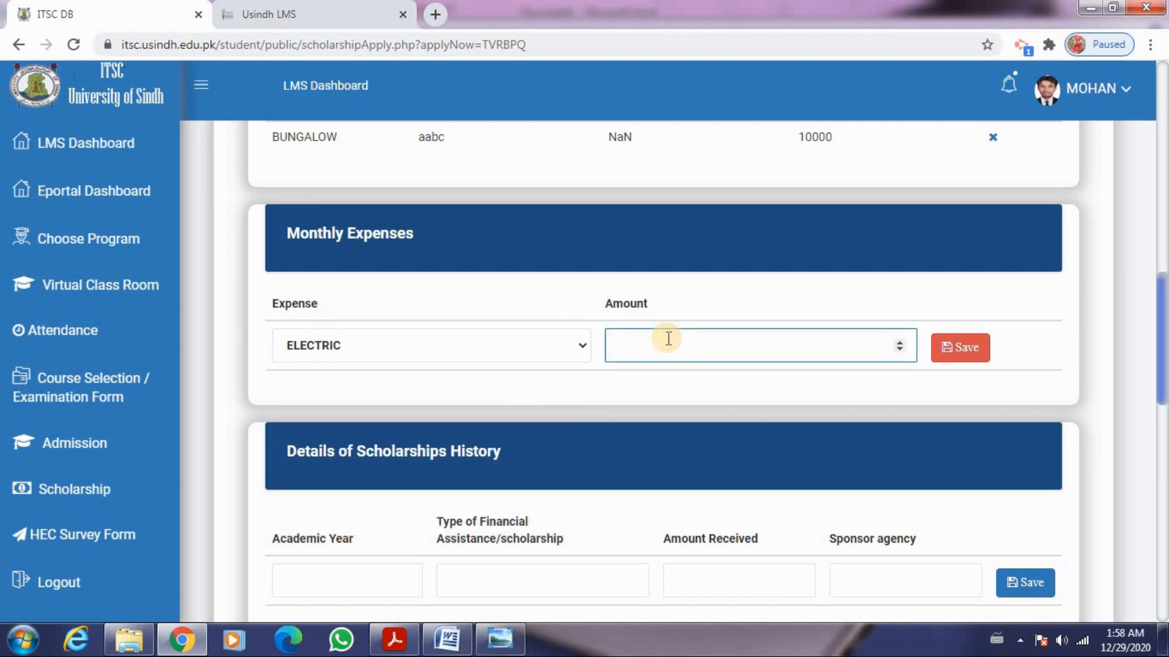
text(1000)
click(960, 356)
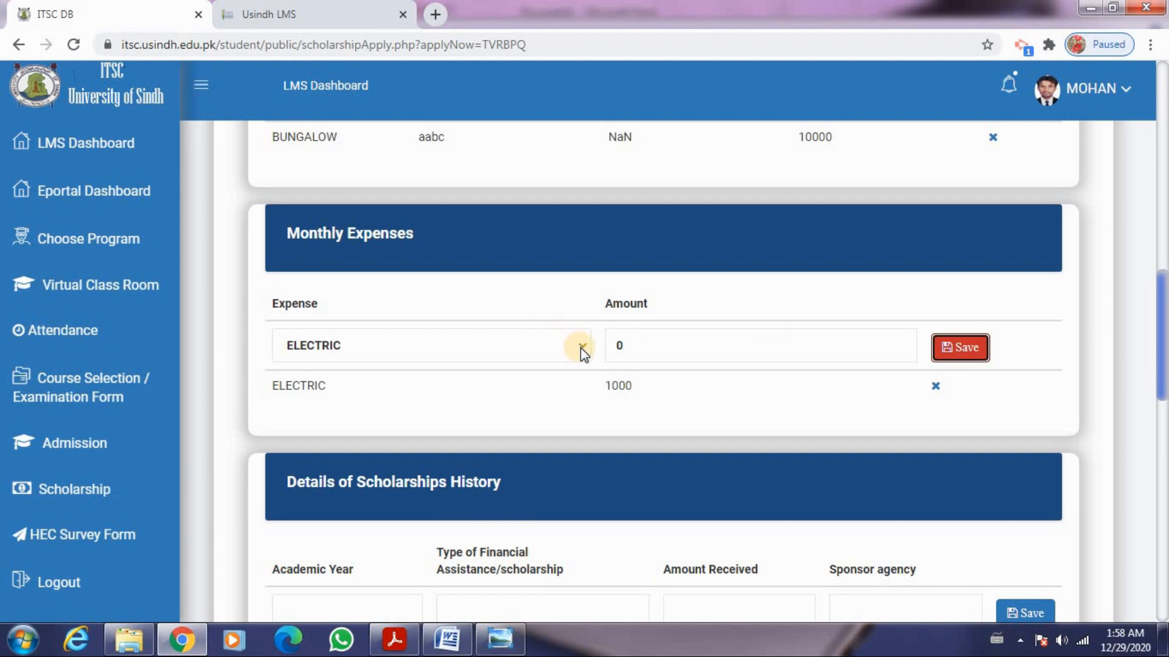
Step: Save a GAS expense with an amount of 500 under Monthly Expenses
click(582, 345)
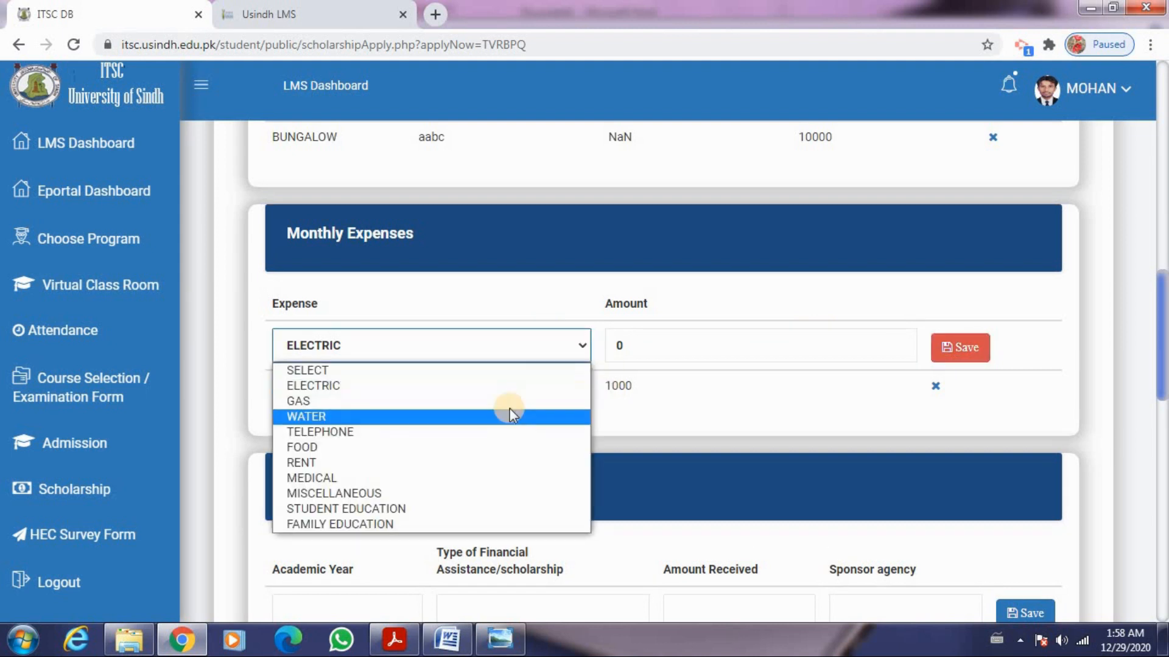
click(511, 405)
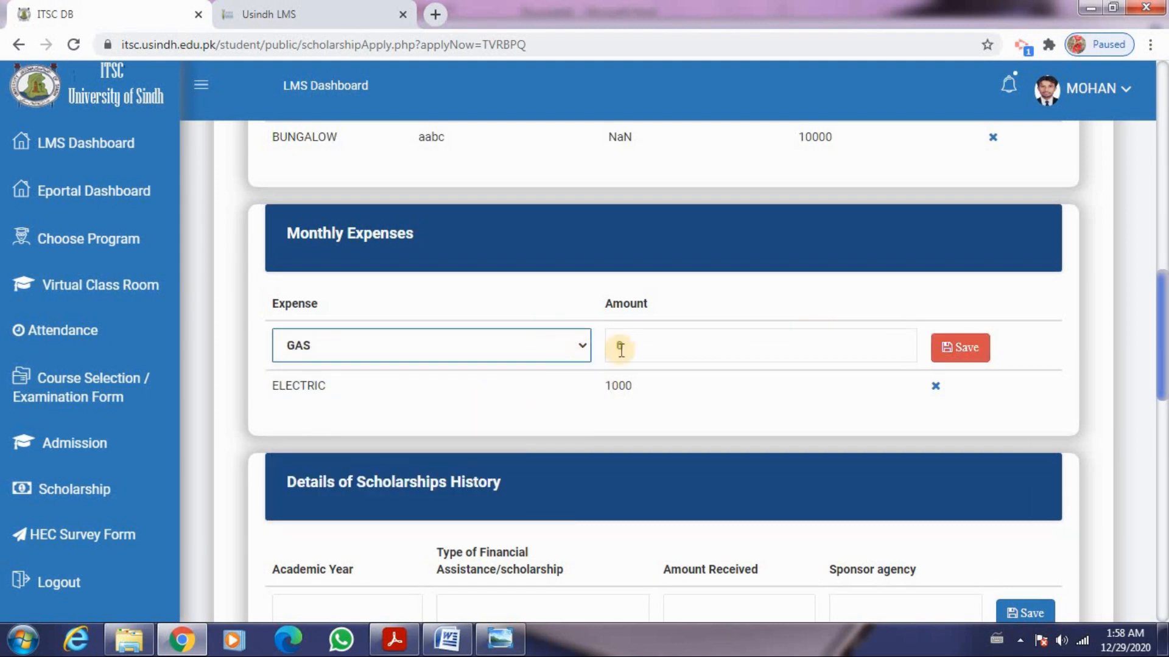
click(646, 342)
key(BackSpace)
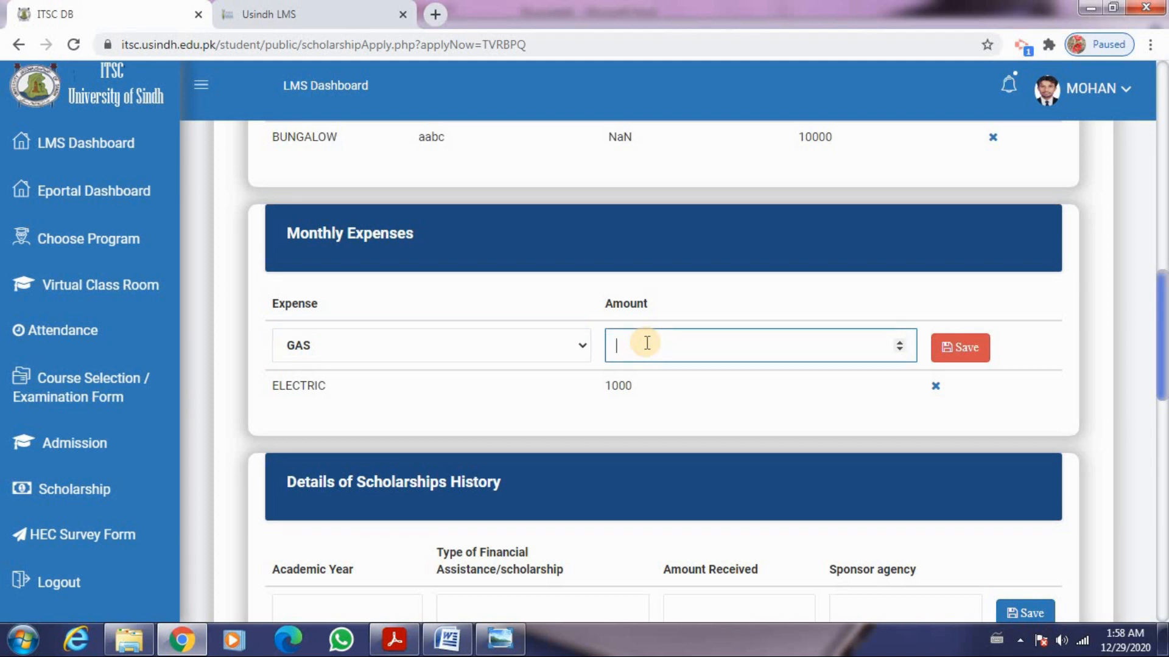
text(500)
click(947, 347)
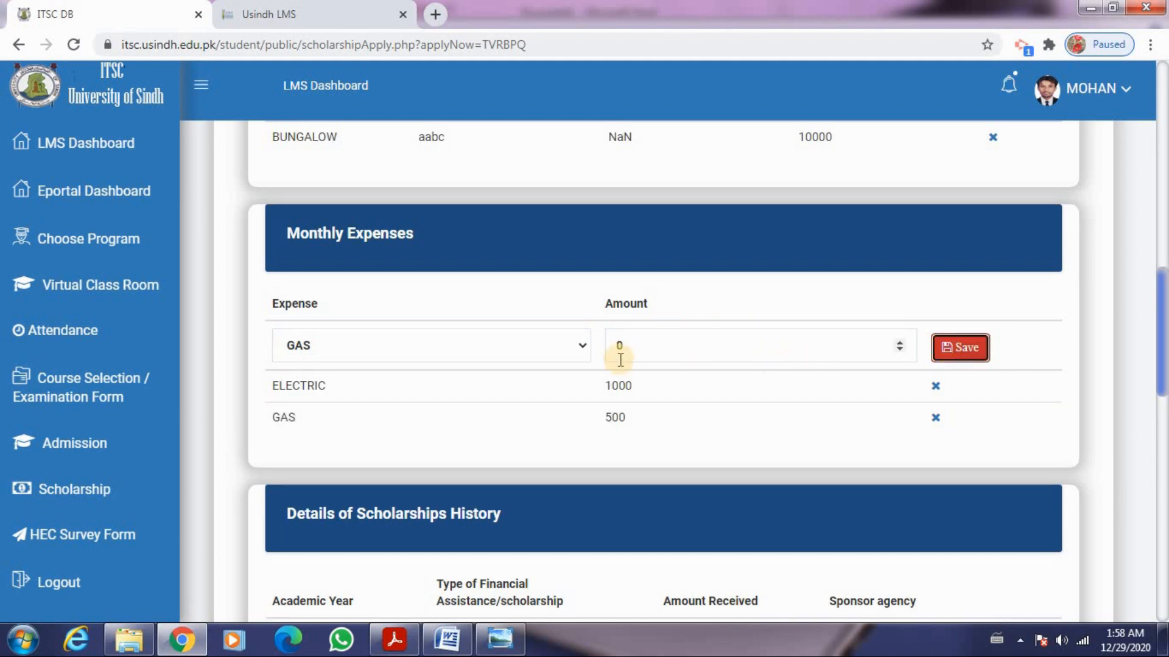
Step: Save a WATER expense with an amount of 500 under Monthly Expenses
click(582, 355)
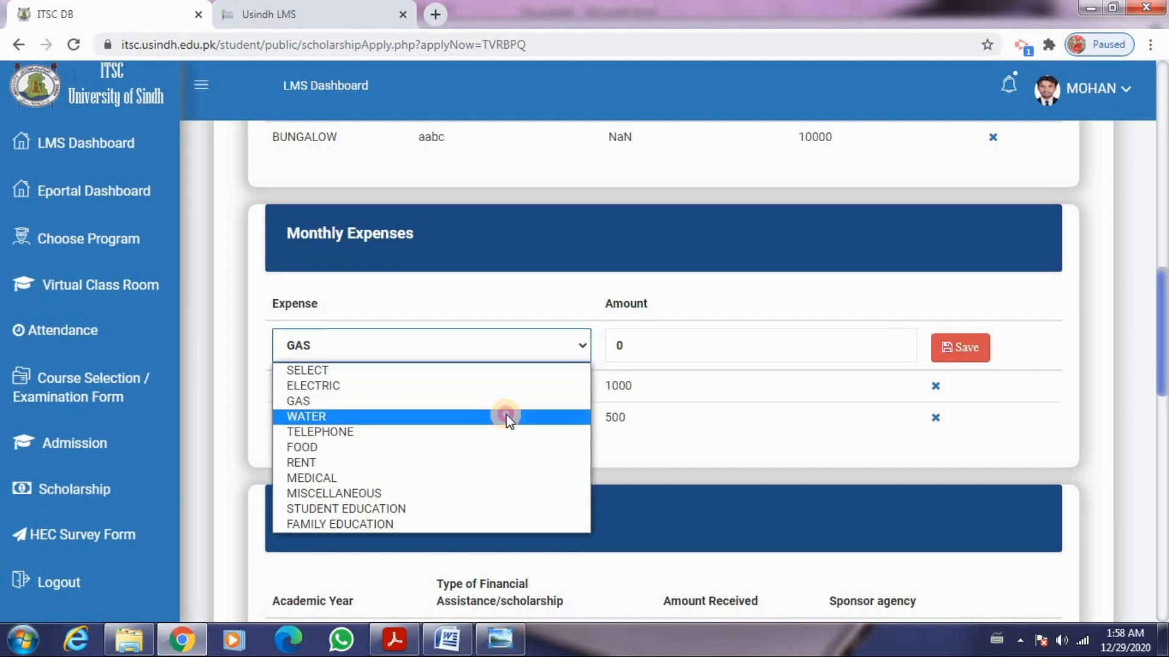
click(506, 414)
click(663, 354)
key(BackSpace)
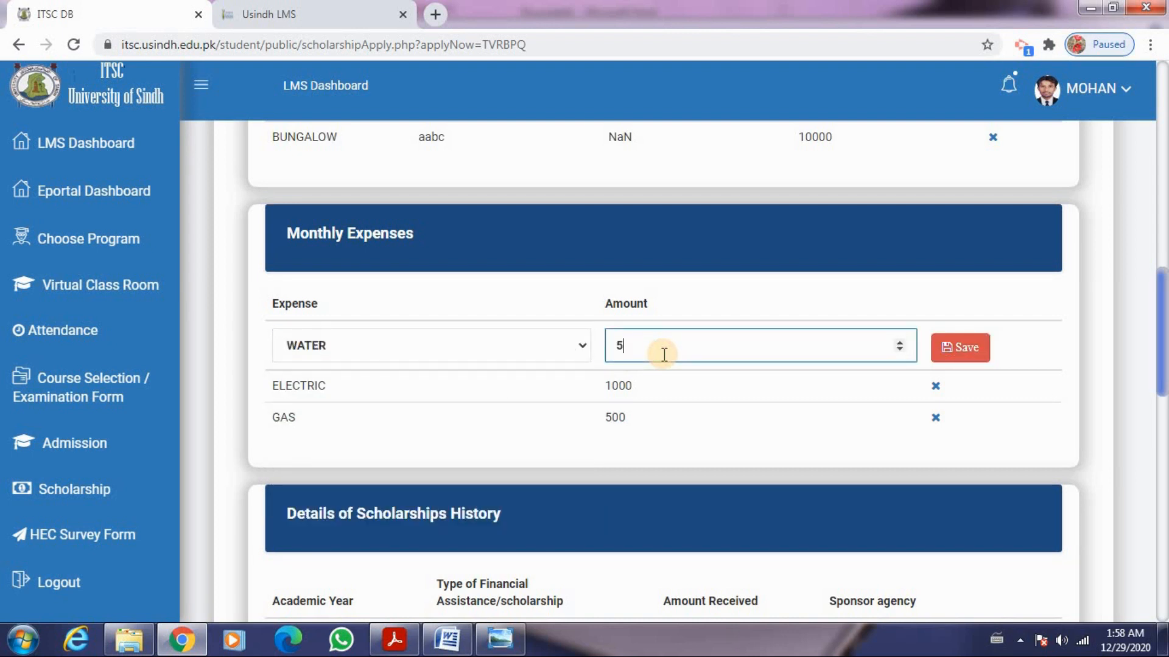
text(500)
click(972, 342)
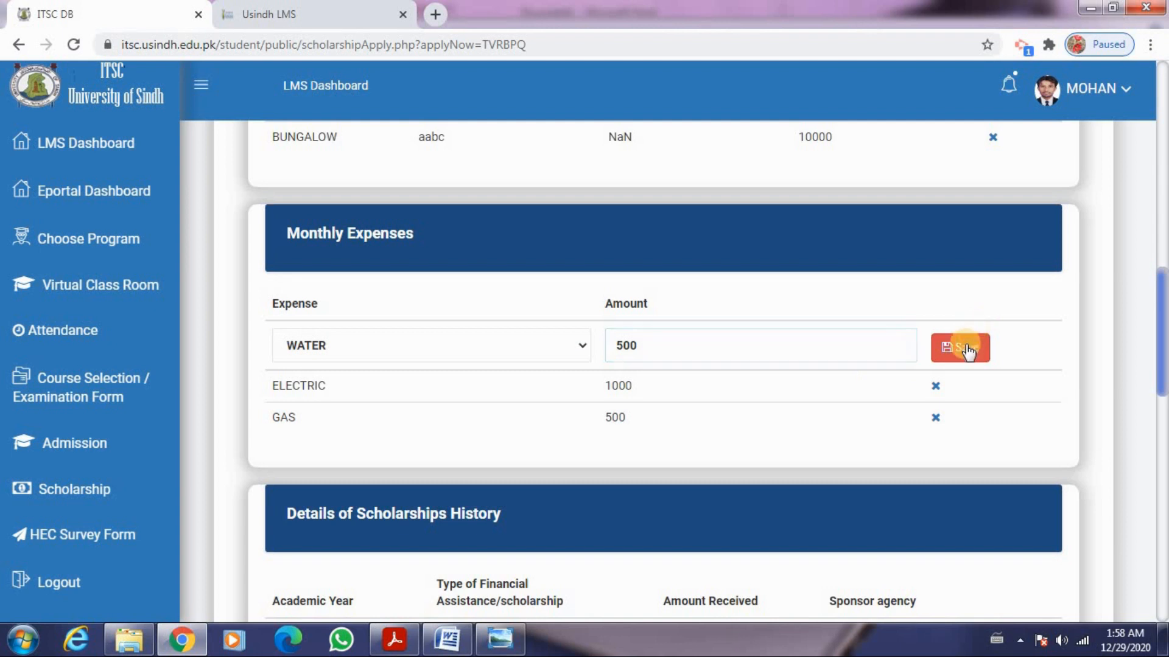
Step: Look through the remaining expense types without choosing one, and go on to Details of Scholarships History
click(583, 346)
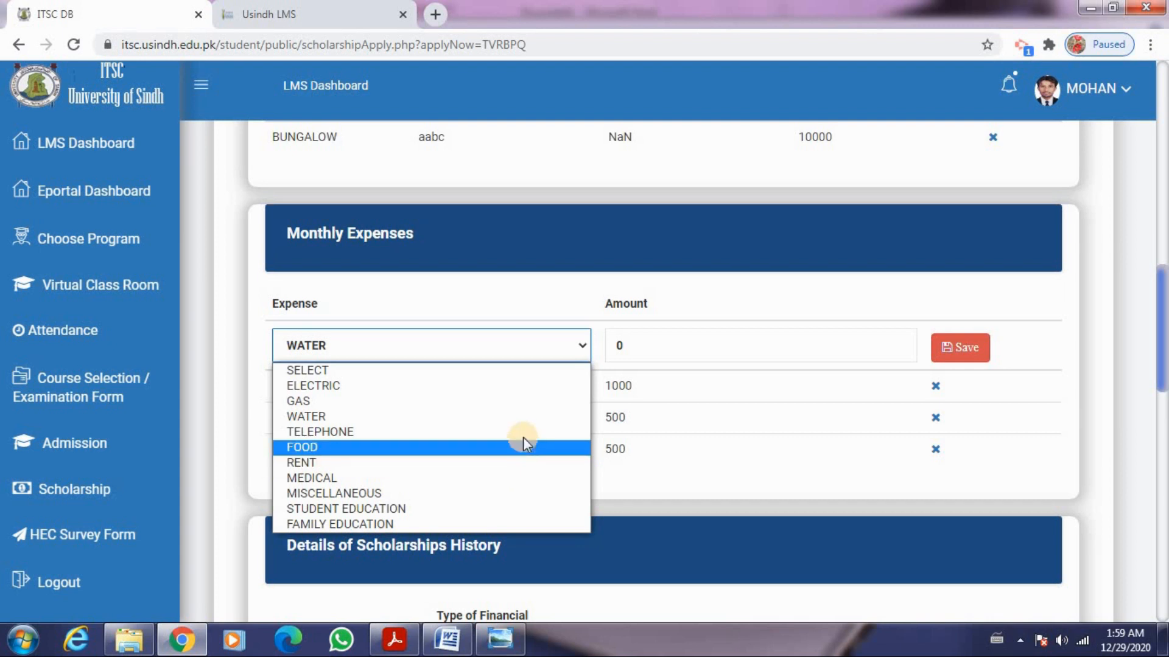
click(672, 341)
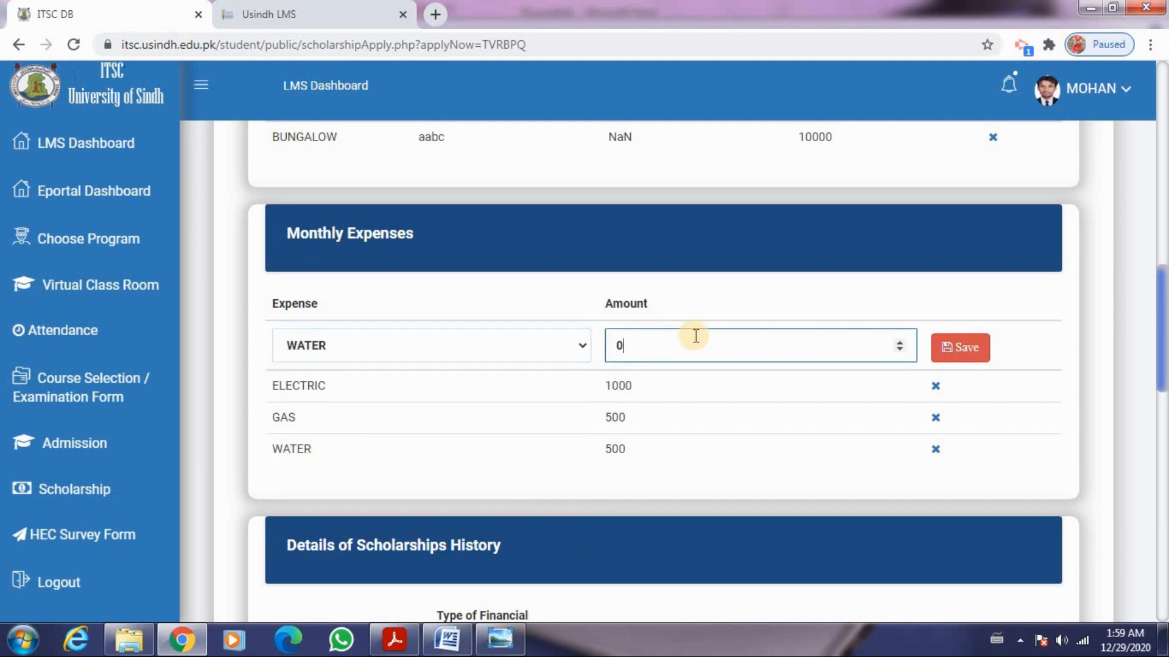
scroll(1164, 333, down, 3)
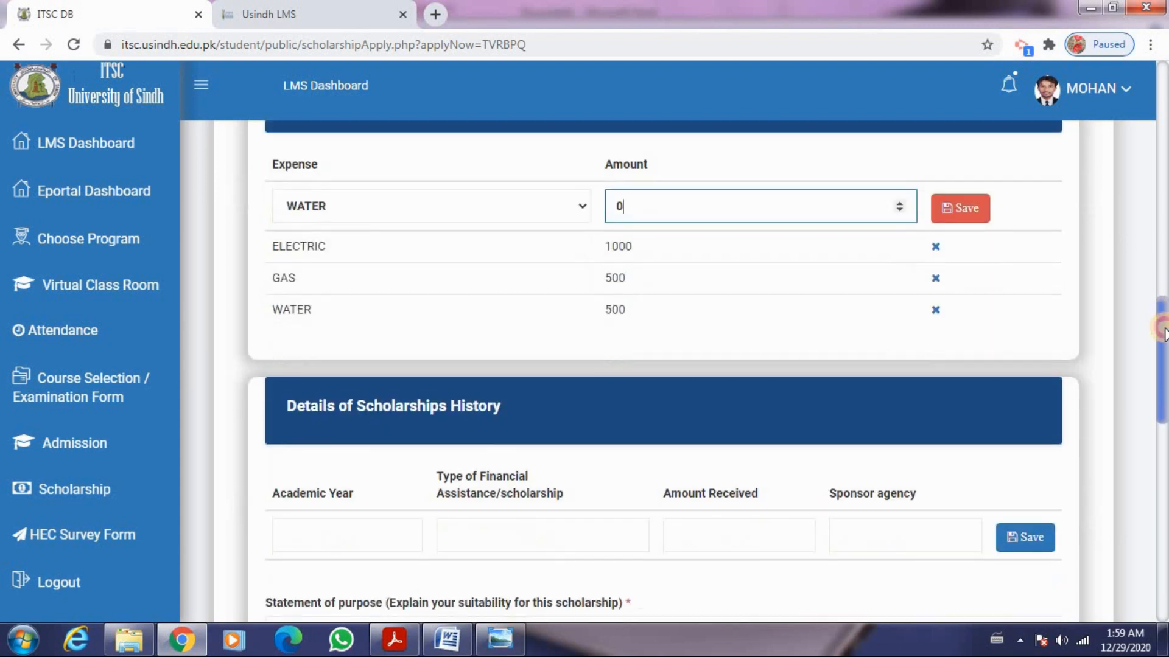
drag(1163, 333, 1163, 370)
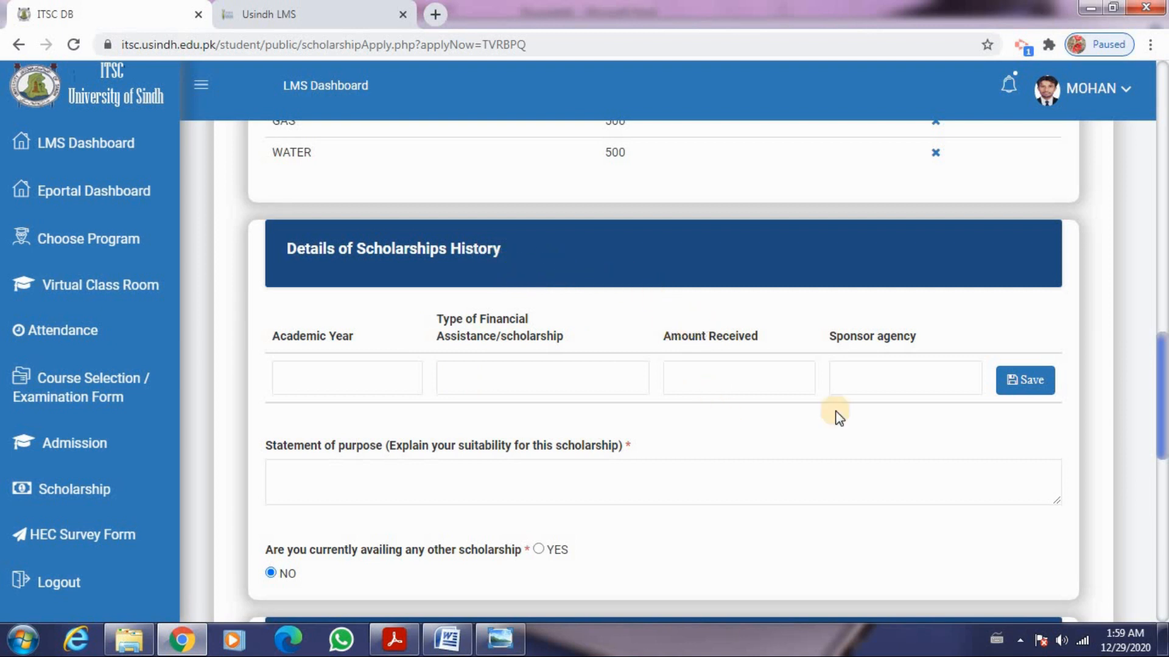
Step: Enter "abc" as the statement of purpose and answer NO to currently availing any other scholarship
scroll(1154, 388, down, 1)
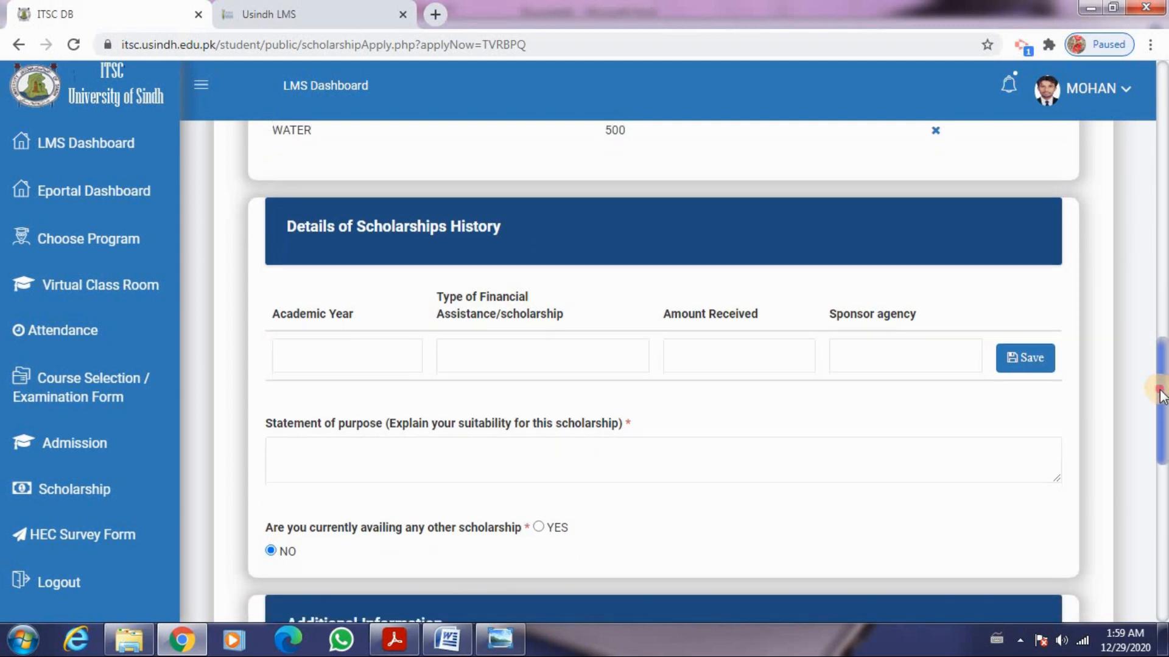
click(648, 443)
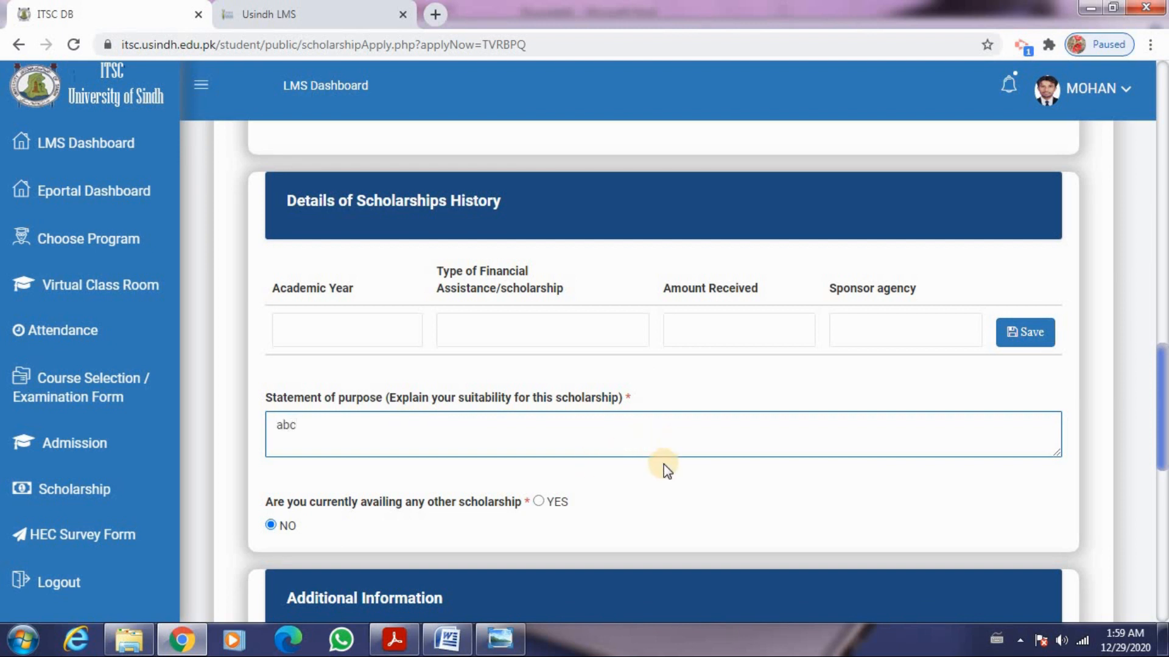
scroll(991, 392, down, 2)
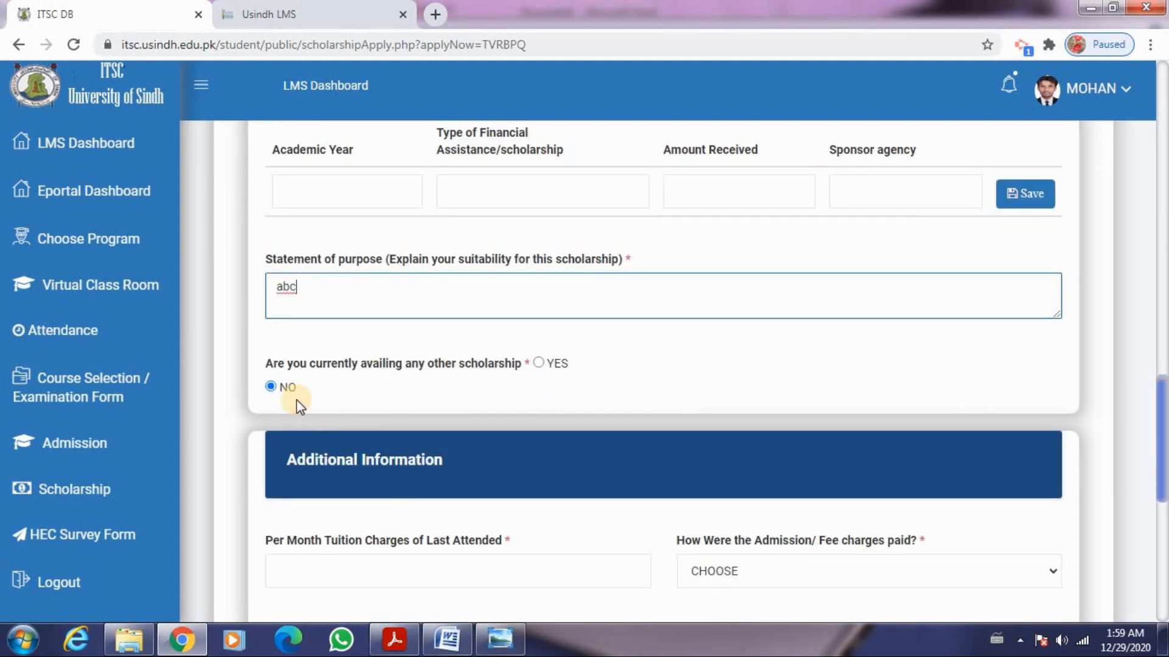
click(271, 387)
Step: Complete Additional Information with monthly tuition charges of 500, fees paid by OWN RESOURCE, and CAR as the family's transport
scroll(974, 439, down, 4)
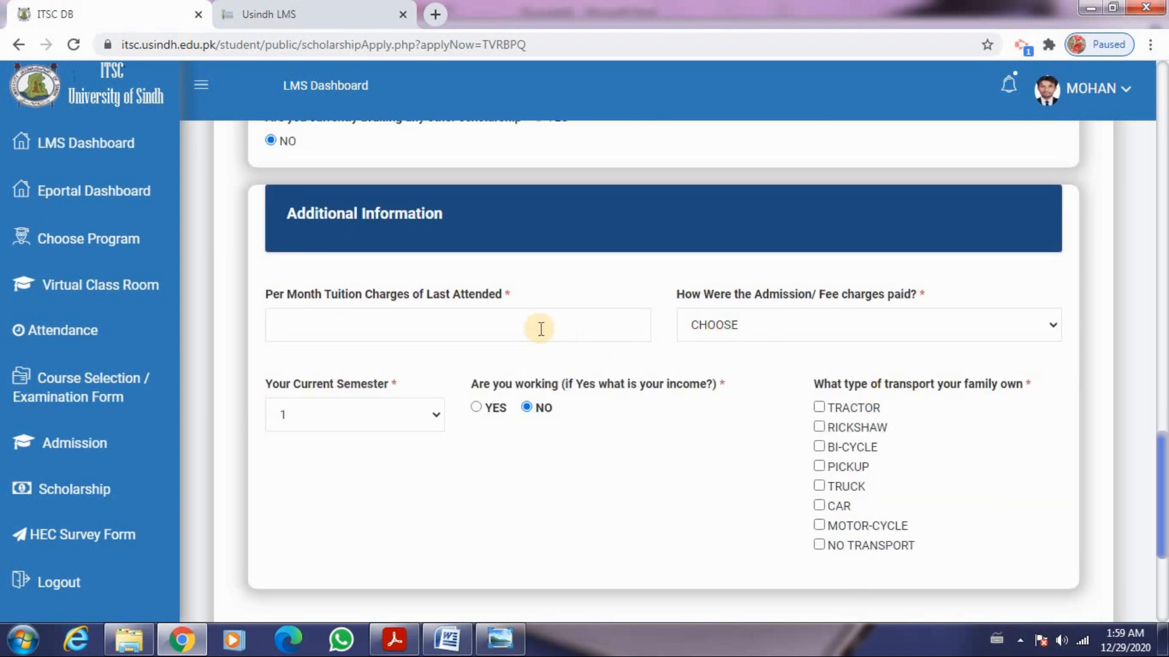
click(493, 327)
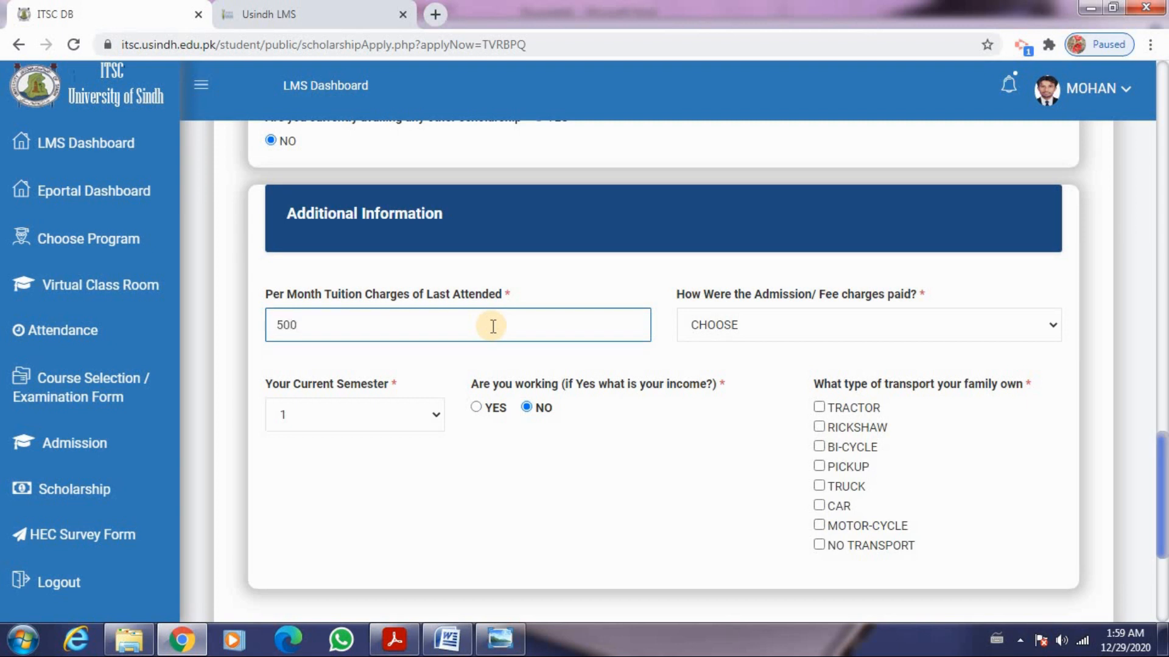
click(852, 326)
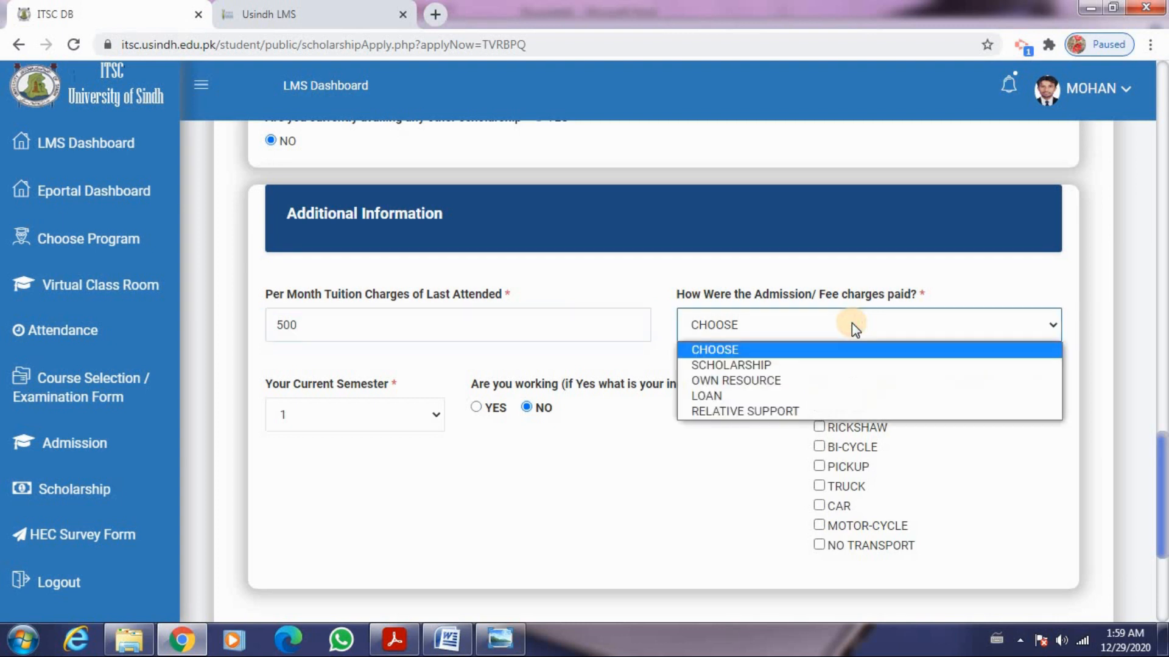
click(787, 380)
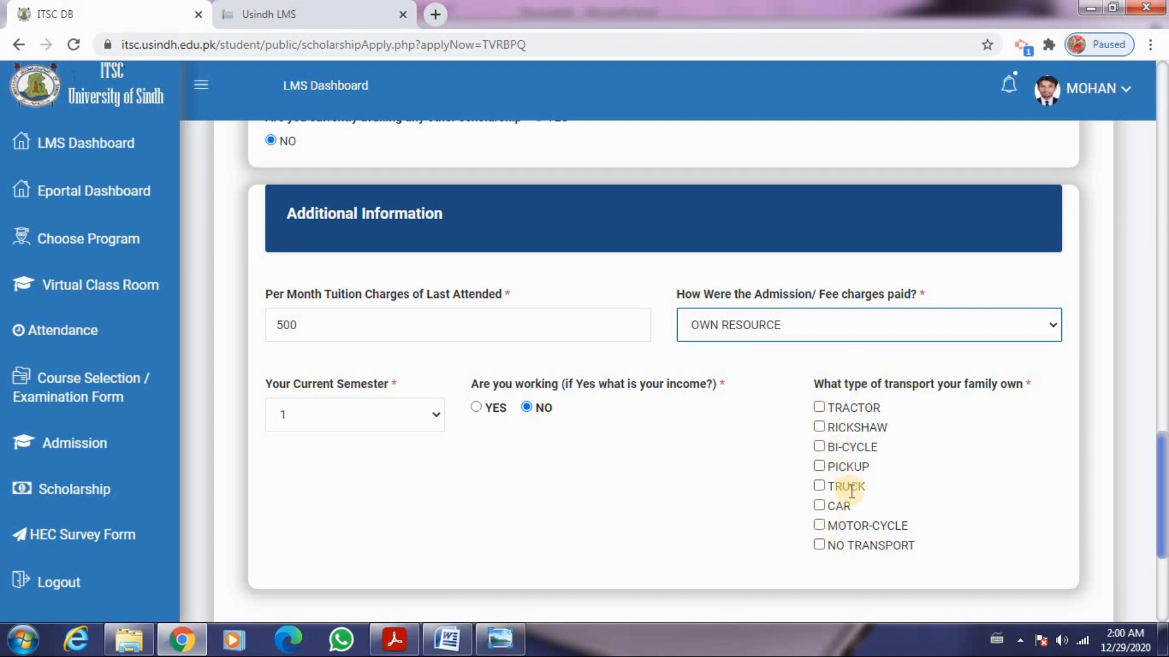
click(819, 506)
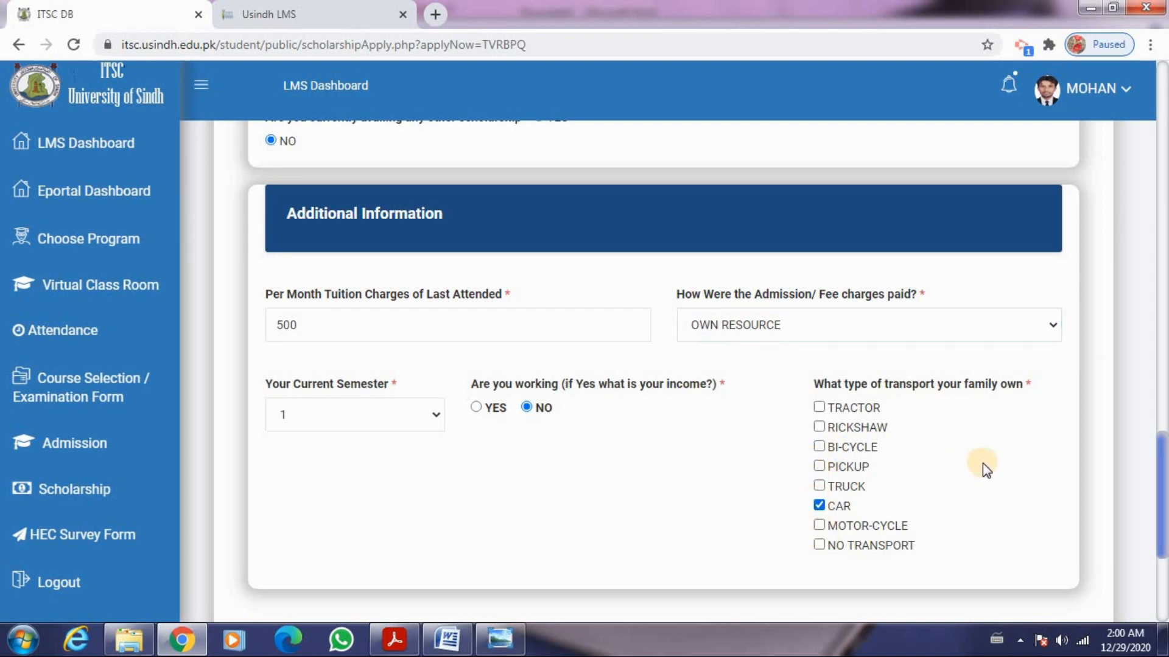
Step: Accept the terms and conditions at the end of the scholarship form, and return to the form's beginning without submitting
drag(1166, 468, 1162, 536)
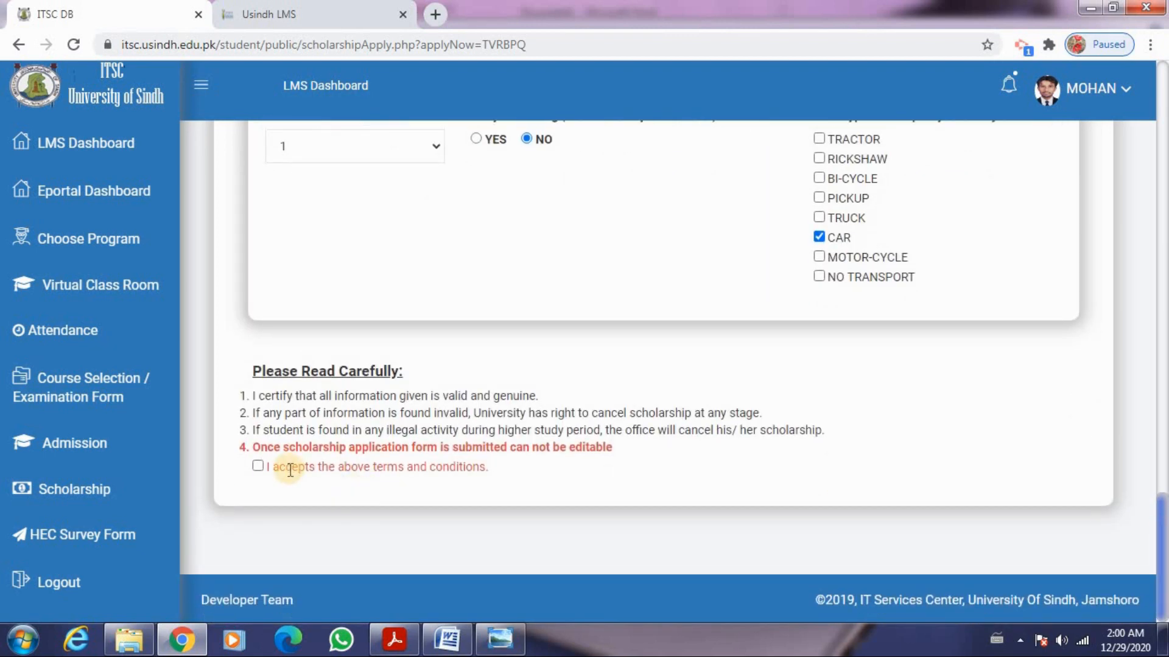
click(257, 465)
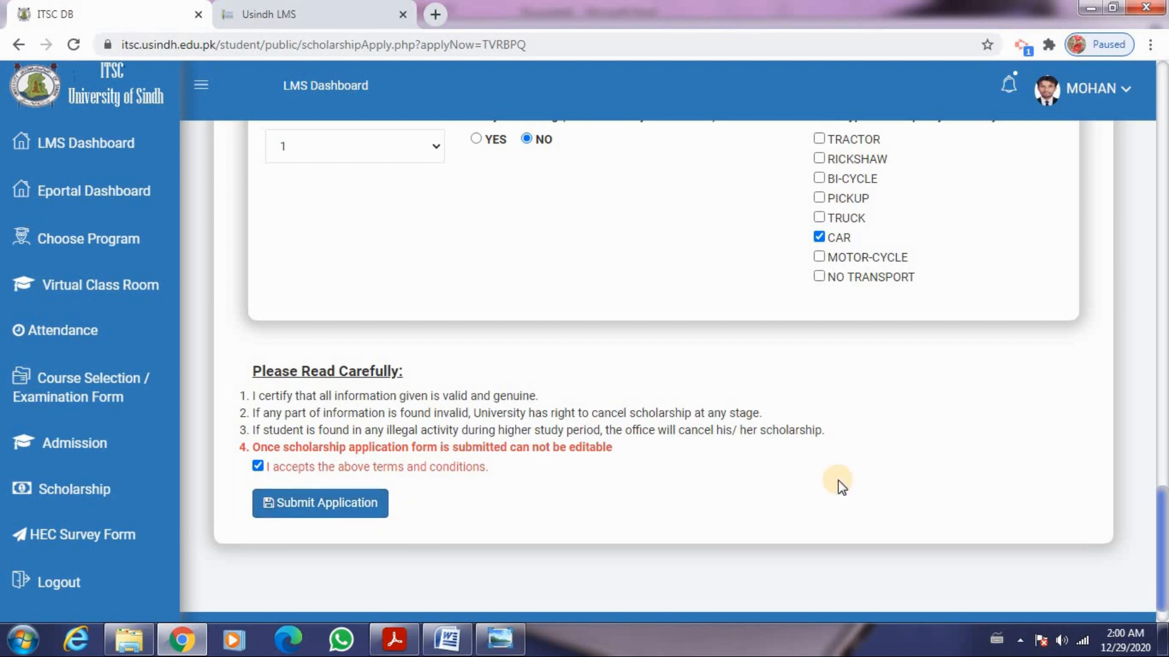
drag(1163, 531, 1163, 98)
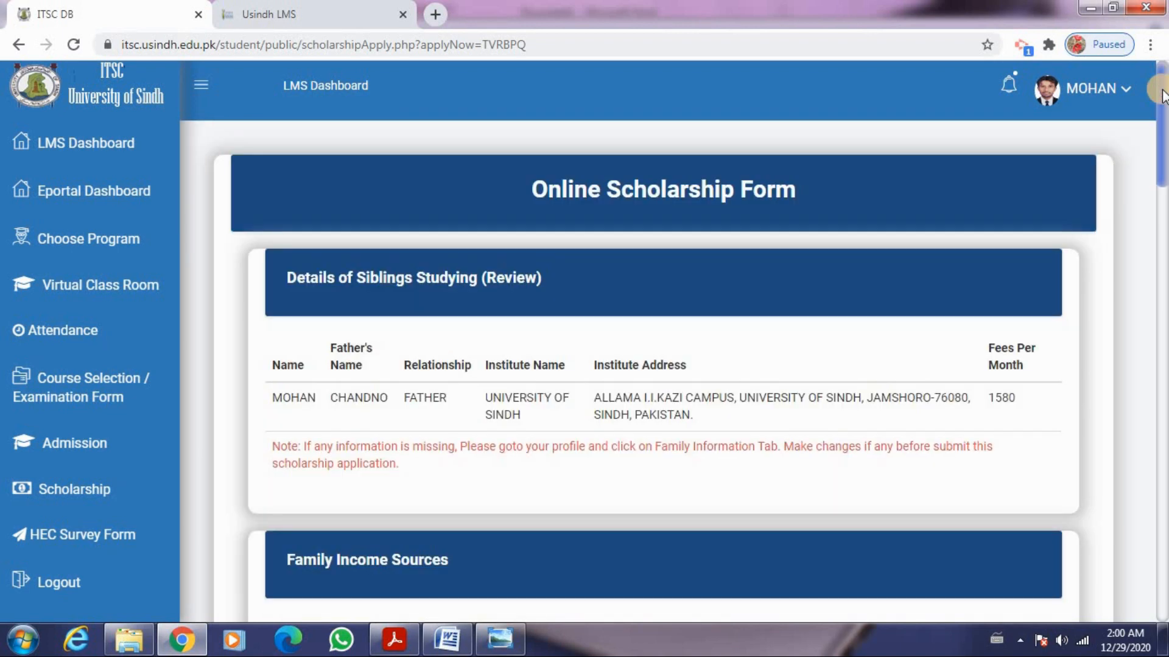